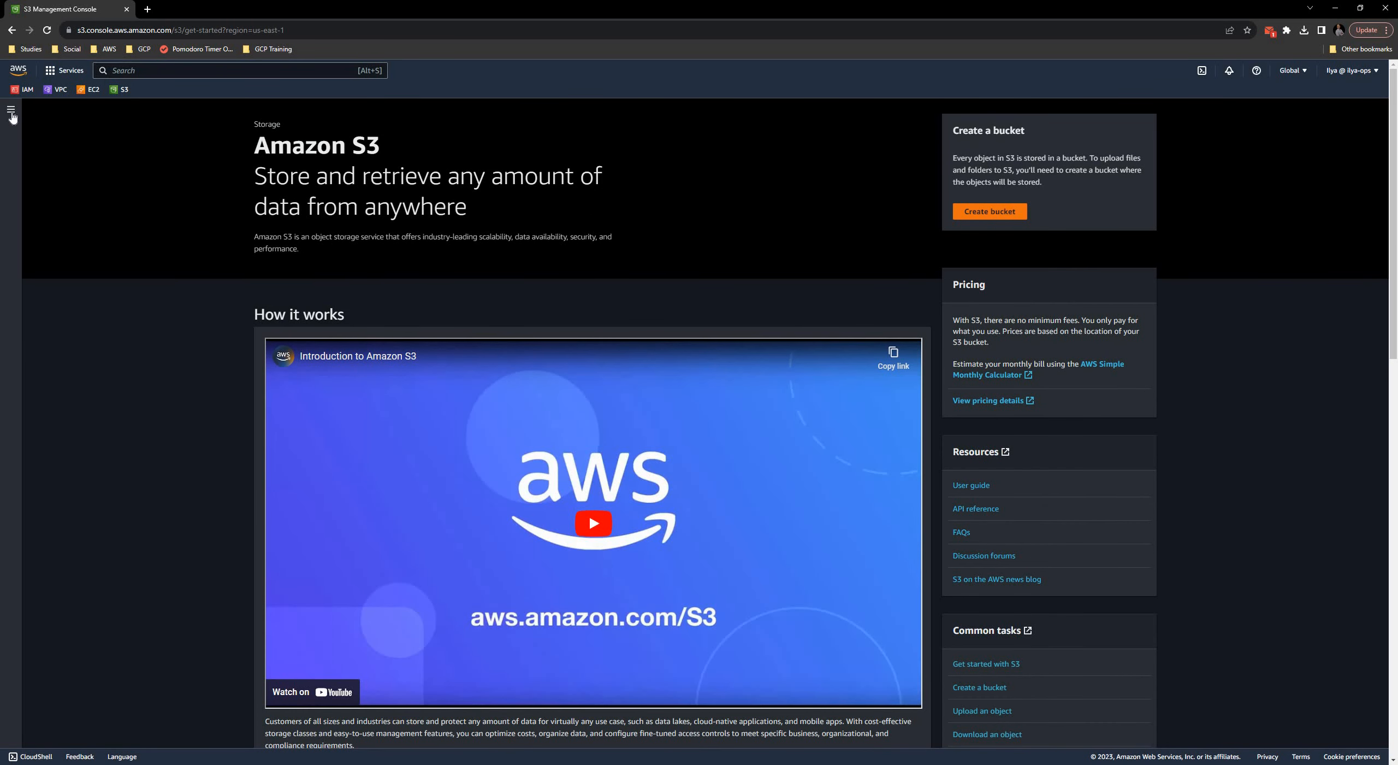
Step: Create an S3 bucket named project151654 in US East (N. Virginia) us-east-1, keeping the other default settings
{"action": "left_click", "coordinate": [11, 111]}
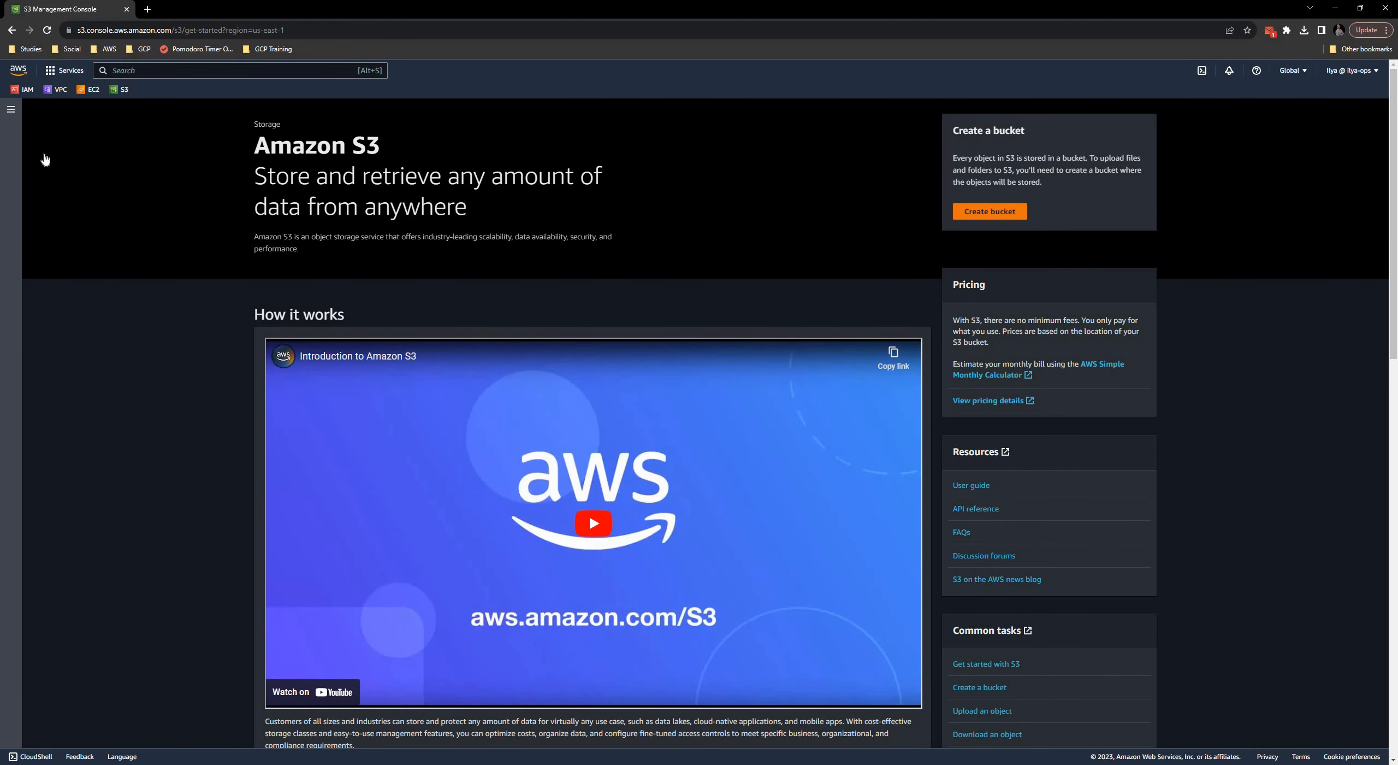
{"action": "left_click", "coordinate": [46, 148]}
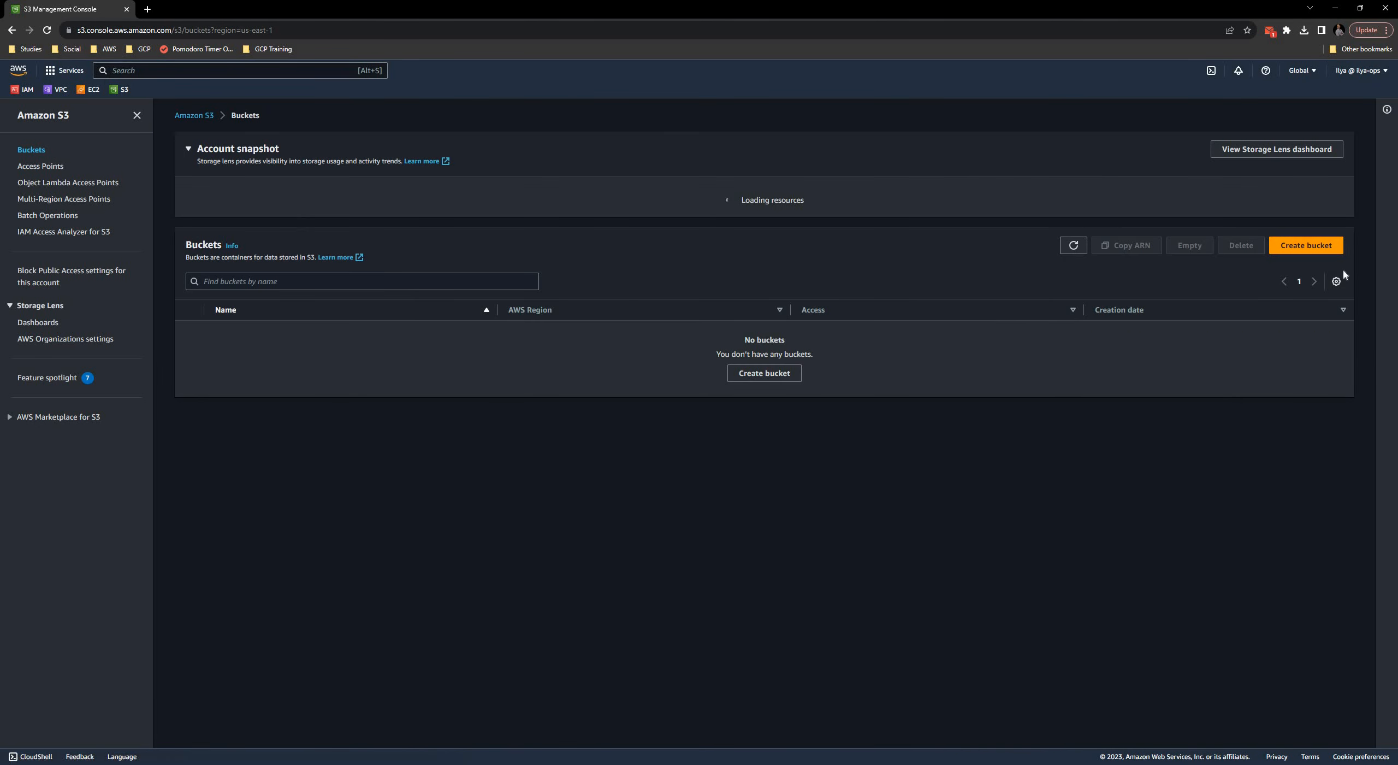
{"action": "left_click", "coordinate": [1316, 252]}
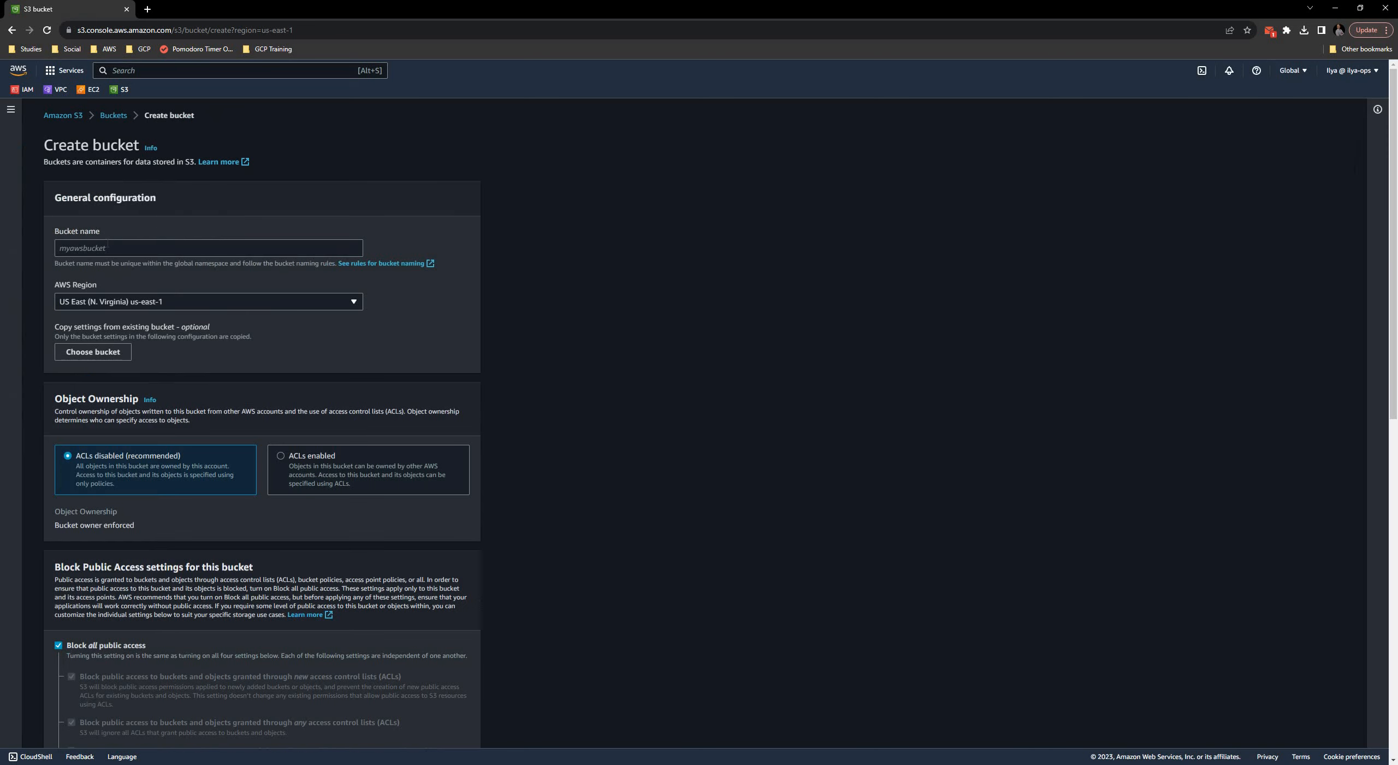
{"action": "left_click", "coordinate": [116, 244]}
{"action": "type", "text": "project151654"}
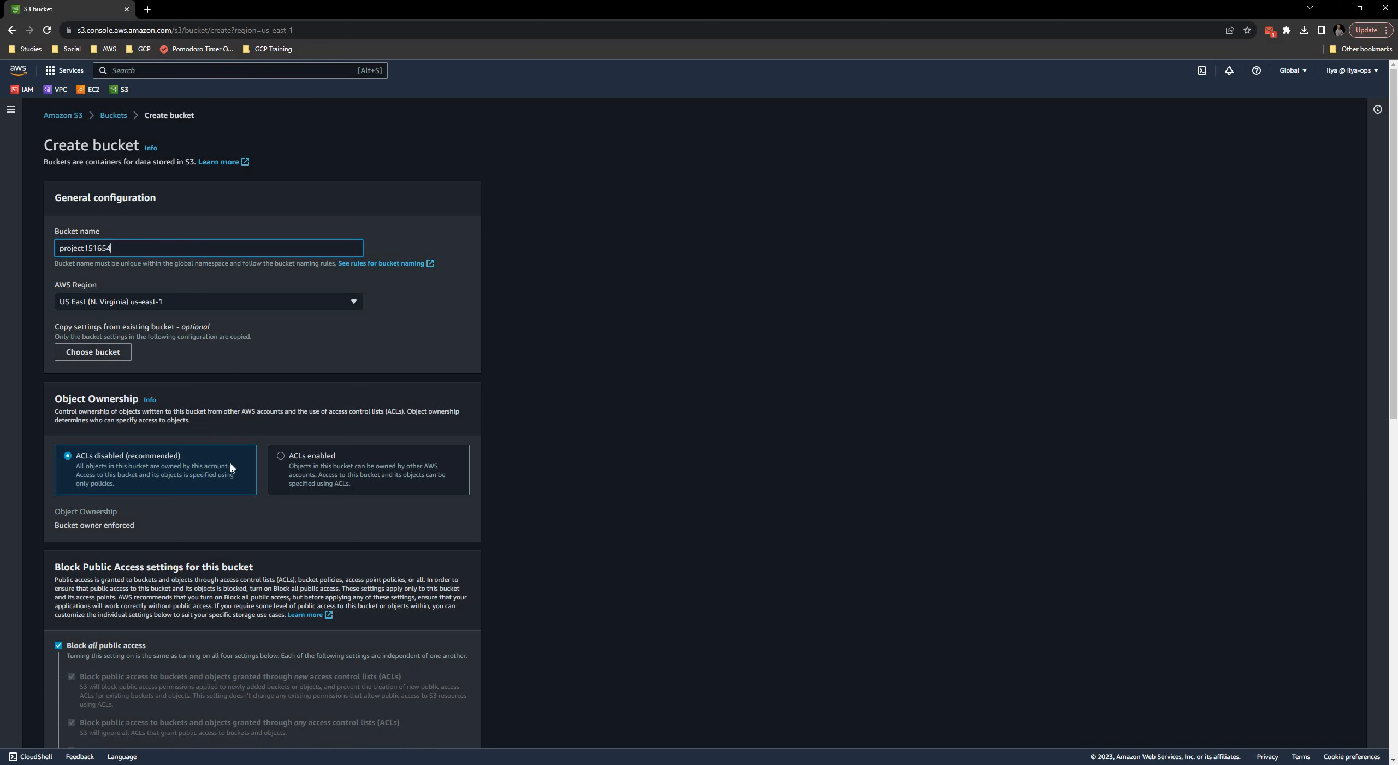
{"action": "scroll", "coordinate": [485, 684], "scroll_direction": "down", "scroll_amount": 12}
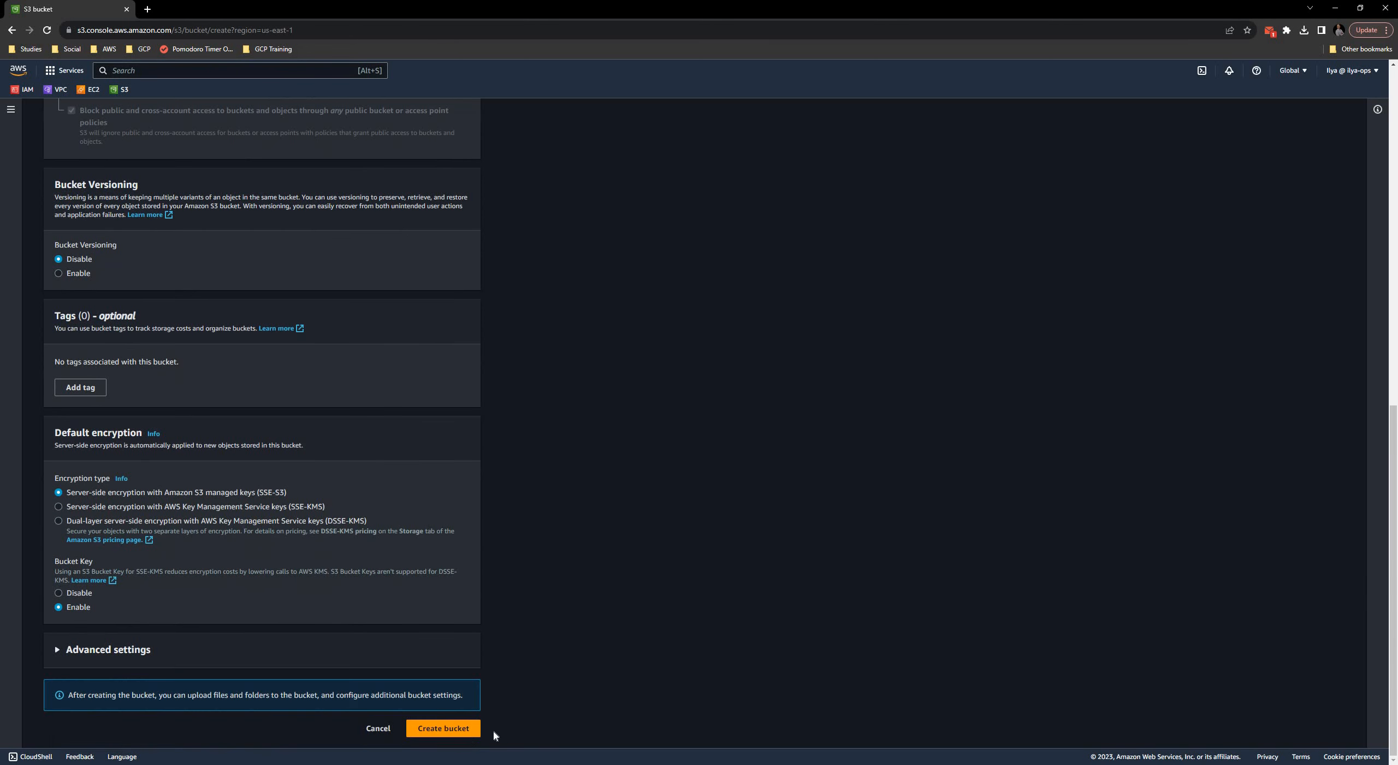
{"action": "left_click", "coordinate": [460, 729]}
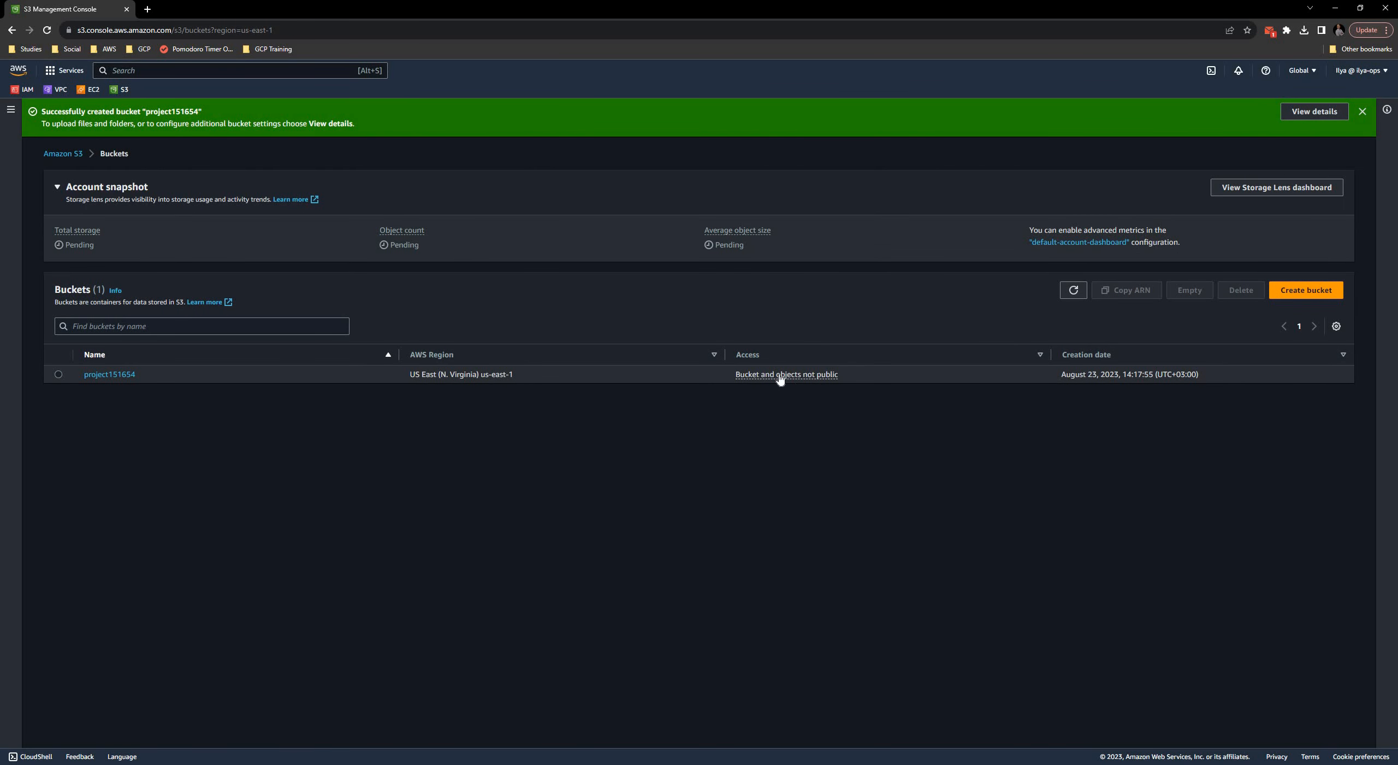
Step: In the project151654 bucket's permissions, turn off Block all public access and save with the confirmation word "confirm"
{"action": "left_click", "coordinate": [109, 376]}
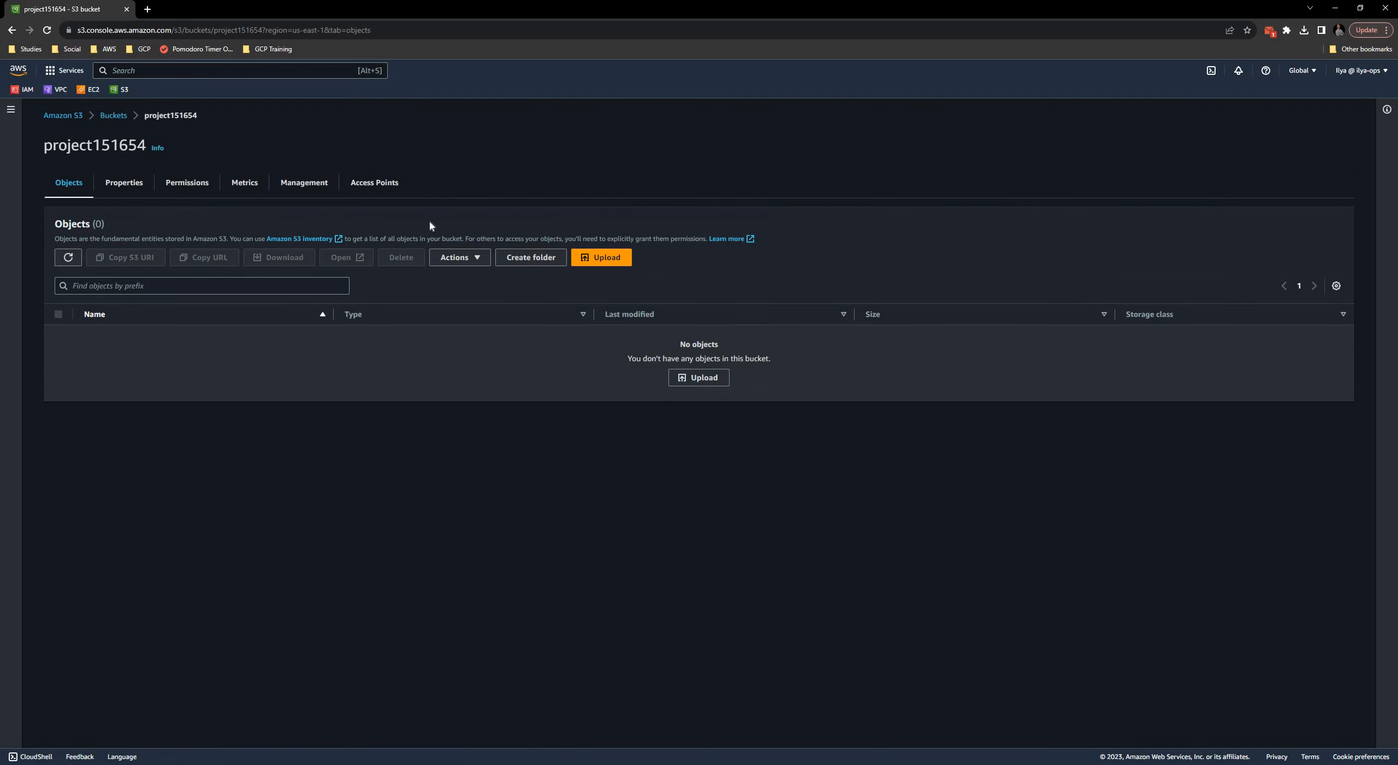
{"action": "left_click", "coordinate": [186, 183]}
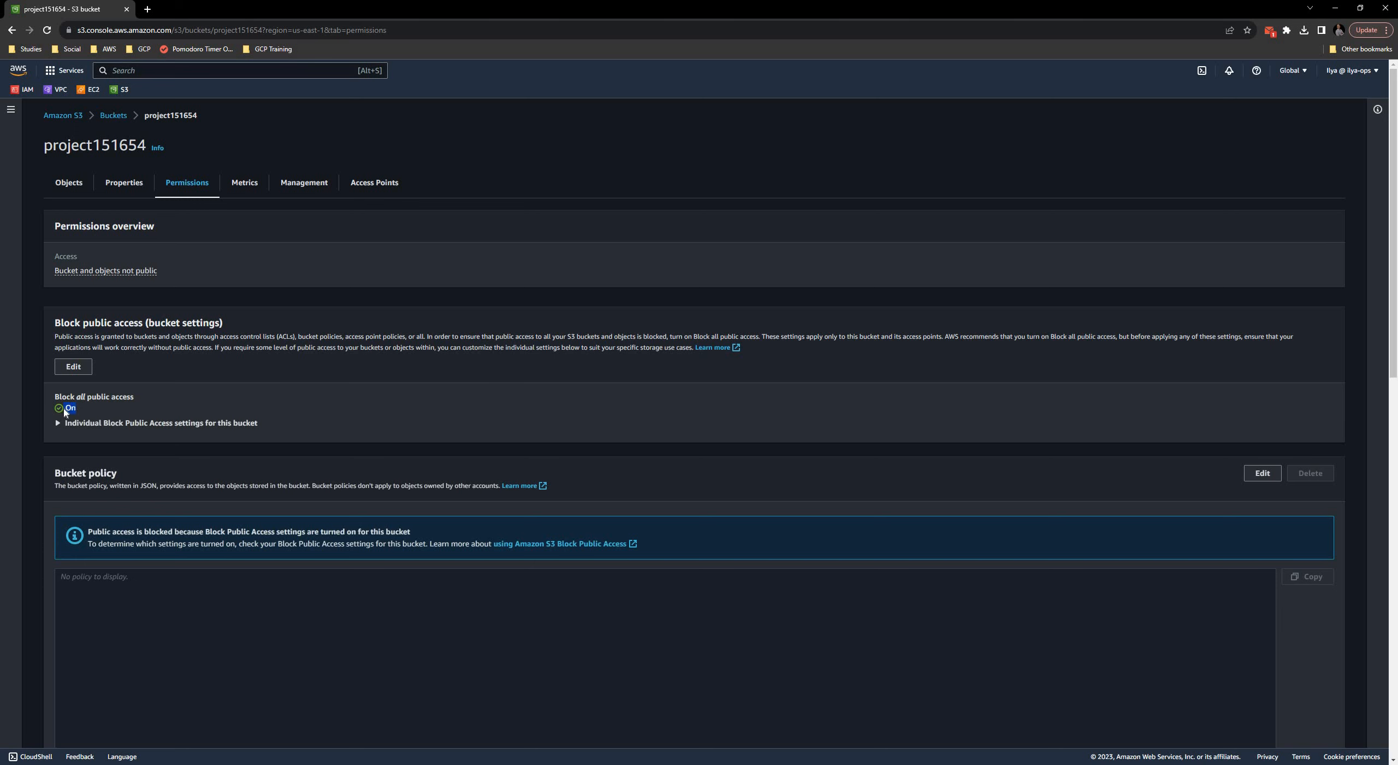
{"action": "left_click", "coordinate": [58, 423]}
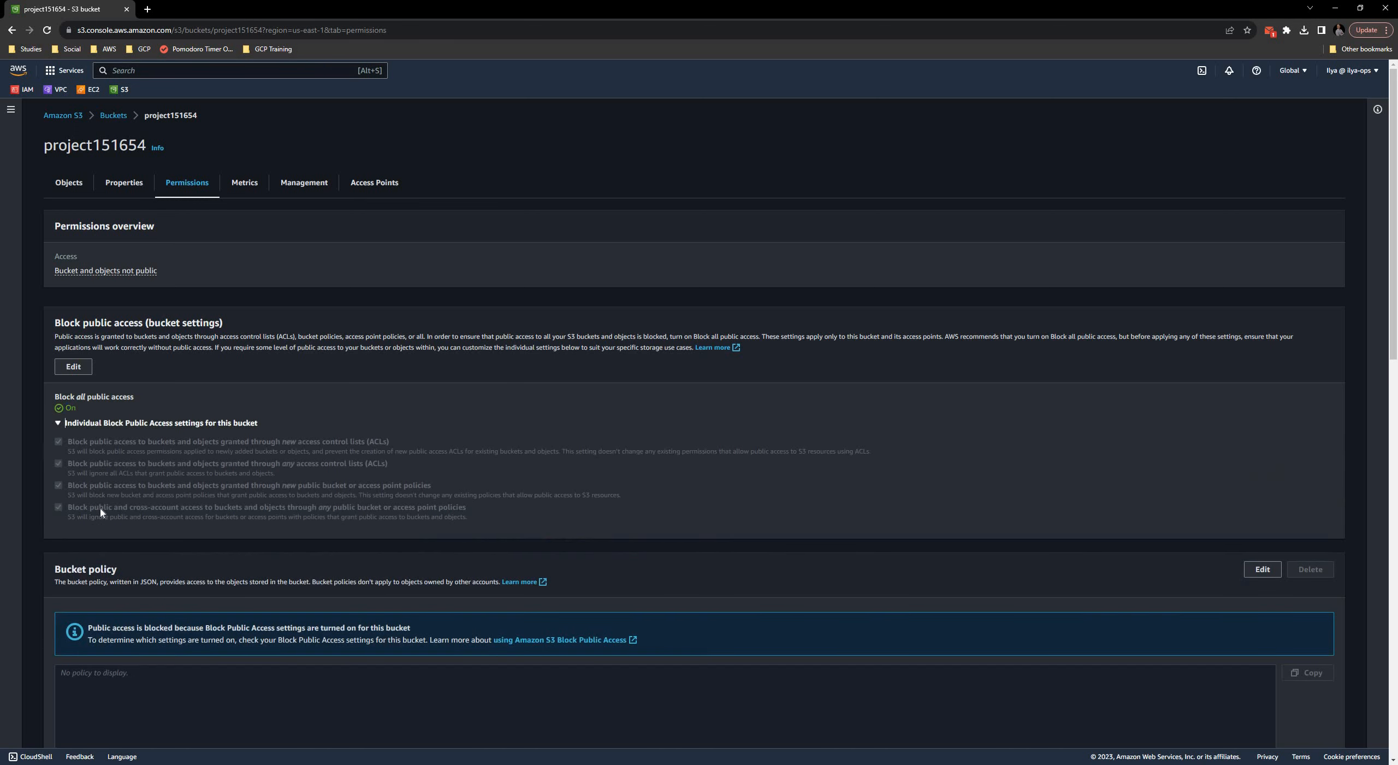
{"action": "left_click", "coordinate": [81, 365]}
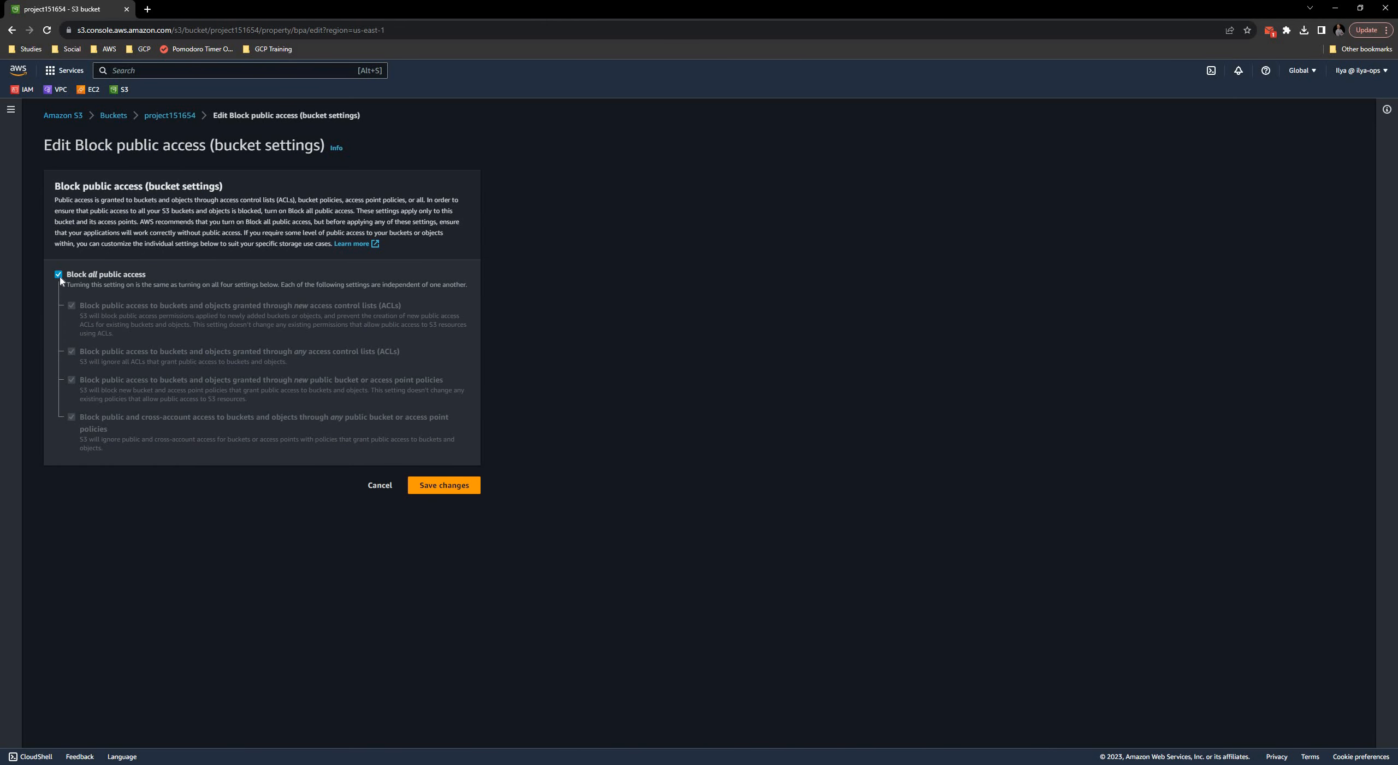
{"action": "left_click", "coordinate": [58, 274]}
{"action": "left_click", "coordinate": [447, 490]}
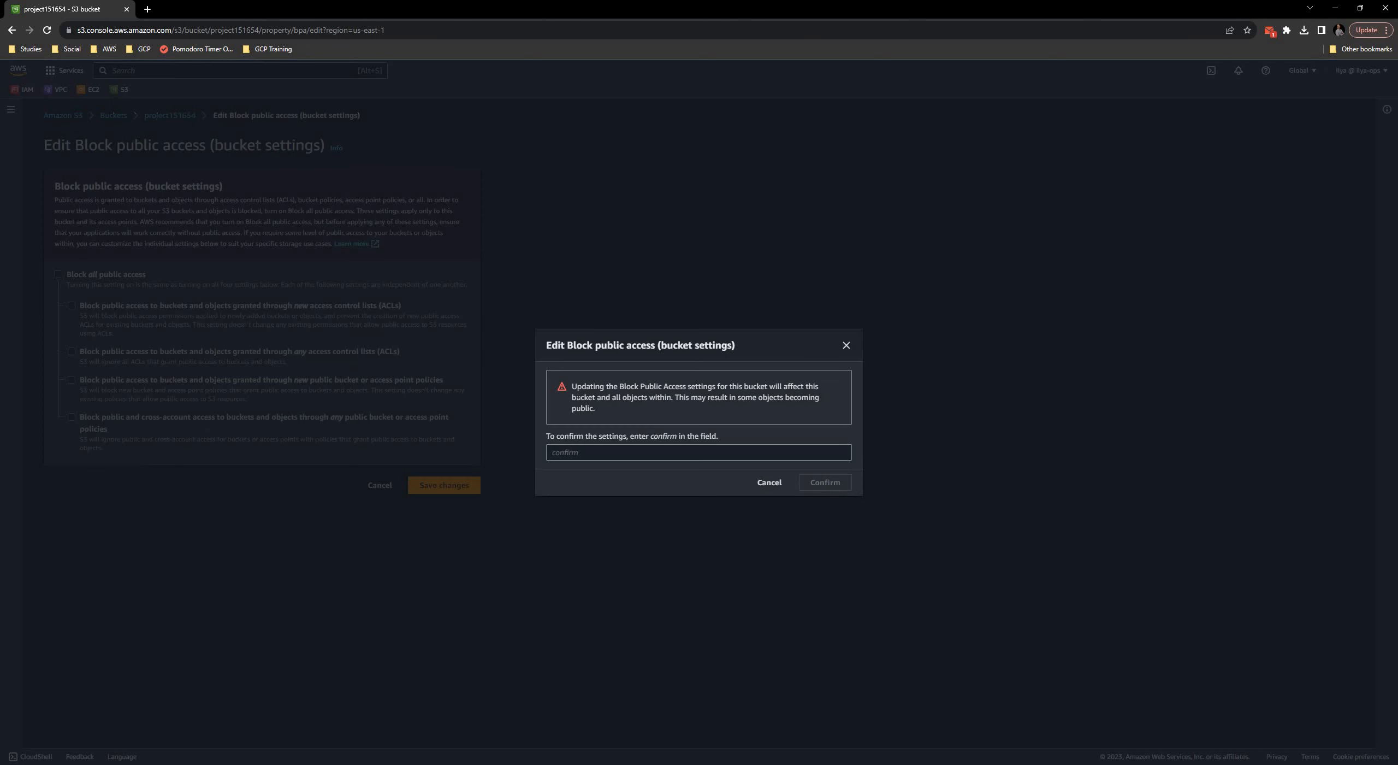
{"action": "left_click_drag", "start_coordinate": [572, 385], "coordinate": [727, 410]}
{"action": "left_click", "coordinate": [582, 449]}
{"action": "type", "text": "confirm"}
{"action": "left_click", "coordinate": [828, 483]}
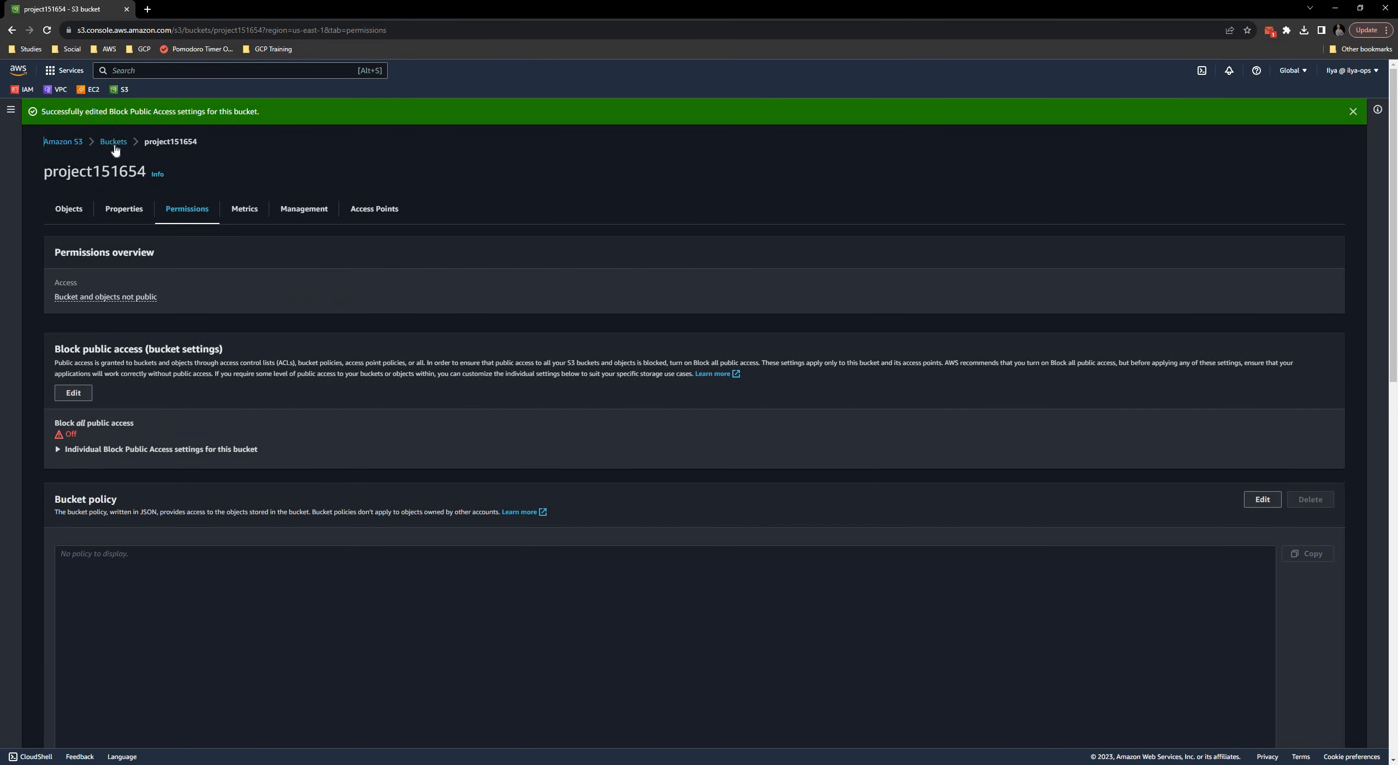
Step: Check the public access status of project151654 in the refreshed bucket list and in its permissions
{"action": "left_click", "coordinate": [114, 144]}
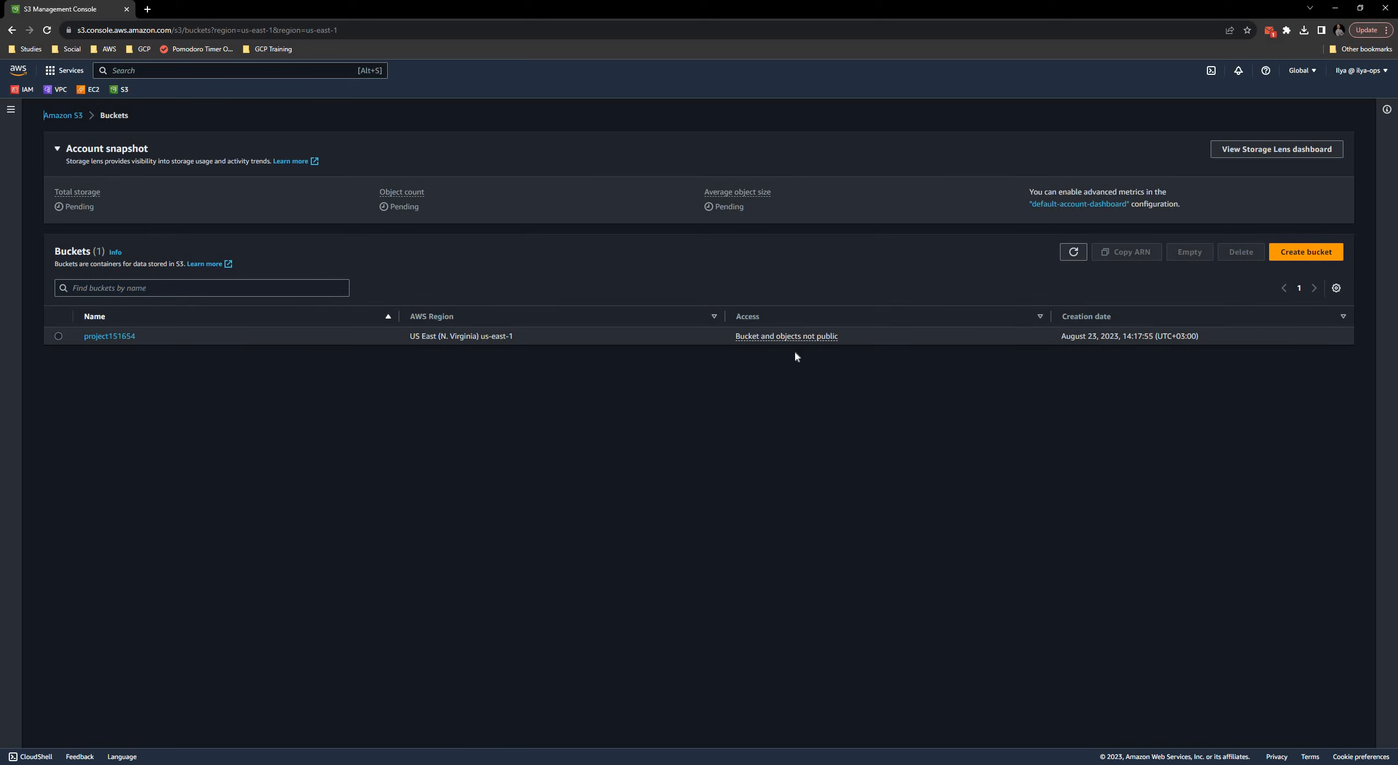
{"action": "left_click", "coordinate": [1073, 251]}
{"action": "left_click", "coordinate": [107, 337]}
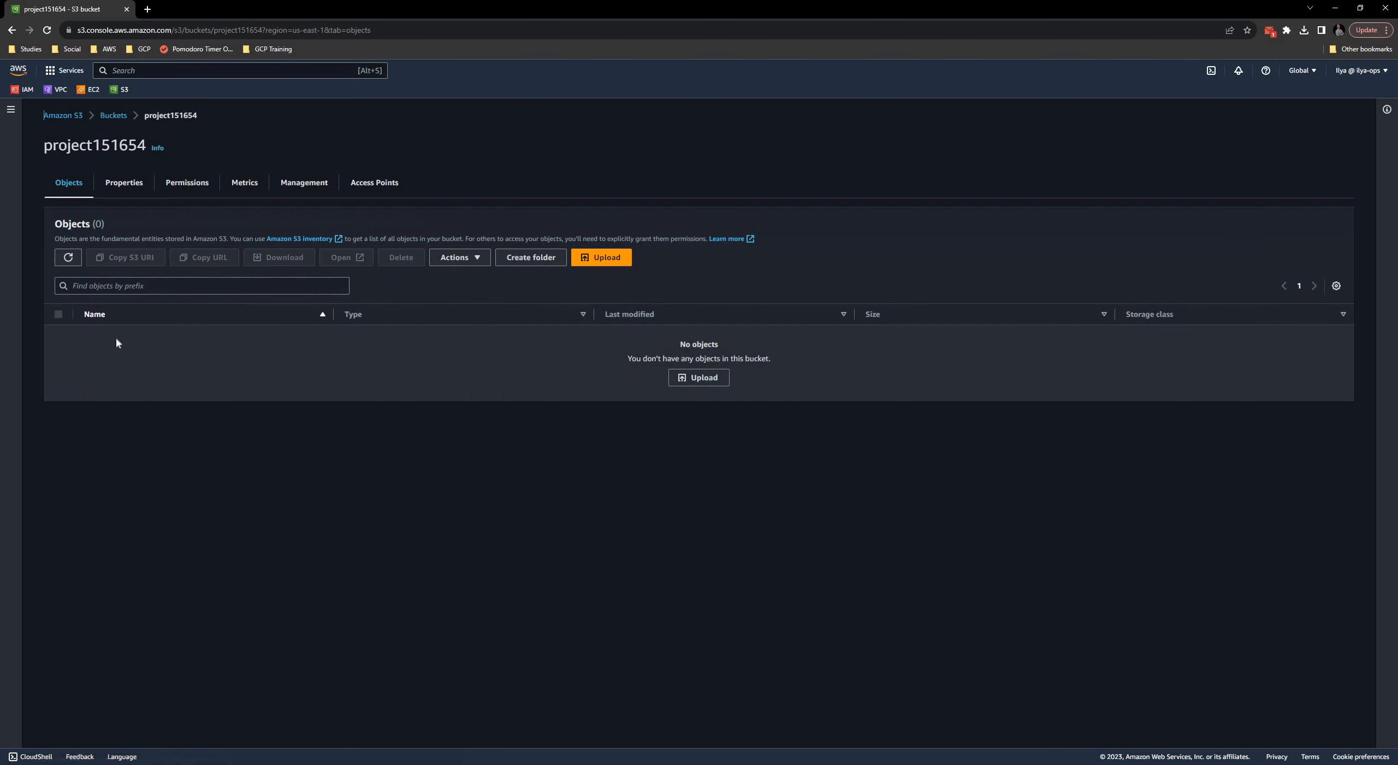
{"action": "left_click", "coordinate": [198, 189]}
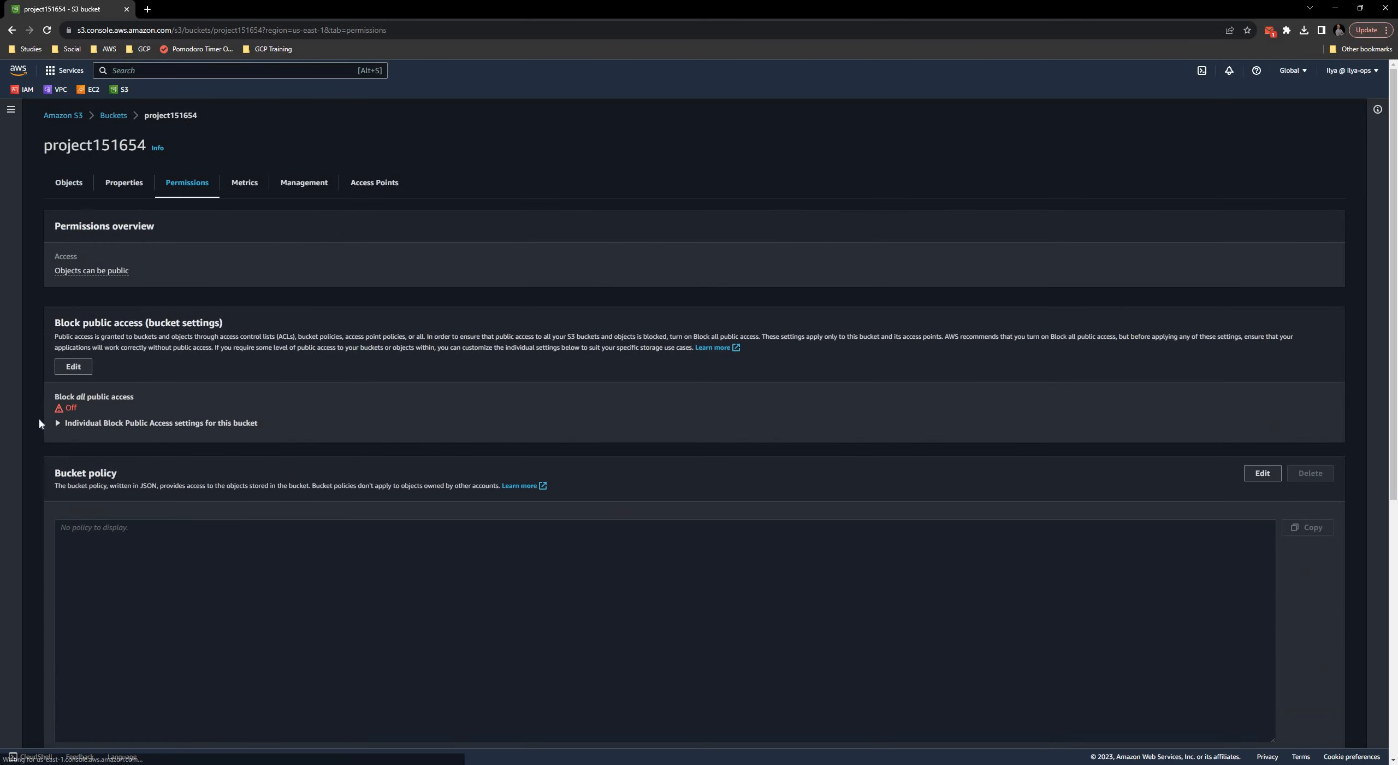
{"action": "mouse_move", "coordinate": [79, 407]}
{"action": "left_mouse_down"}
{"action": "mouse_move", "coordinate": [48, 395]}
{"action": "mouse_move", "coordinate": [53, 411]}
{"action": "left_mouse_up"}
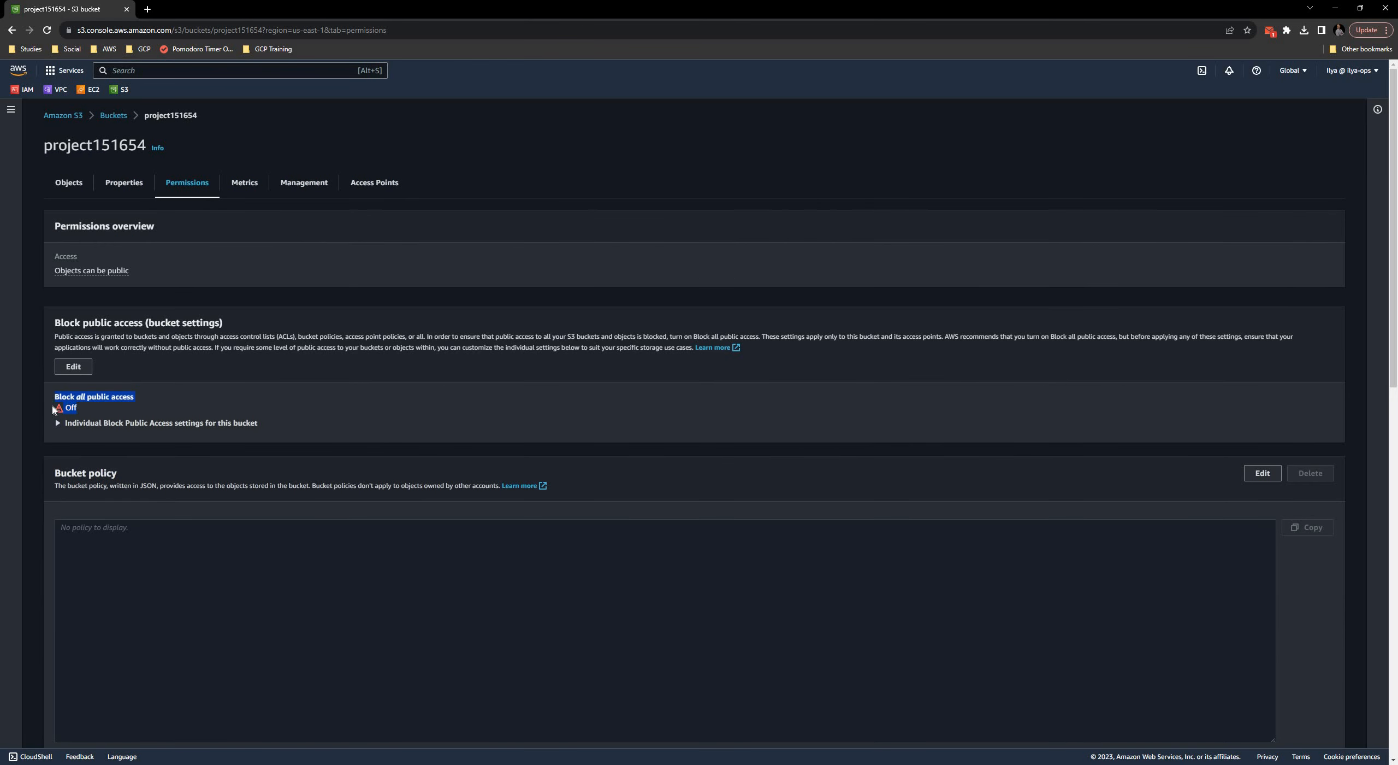
{"action": "left_click", "coordinate": [58, 411]}
Step: Open the bucket policy of project151654 for editing and copy the bucket's ARN
{"action": "scroll", "coordinate": [254, 608], "scroll_direction": "down", "scroll_amount": 2}
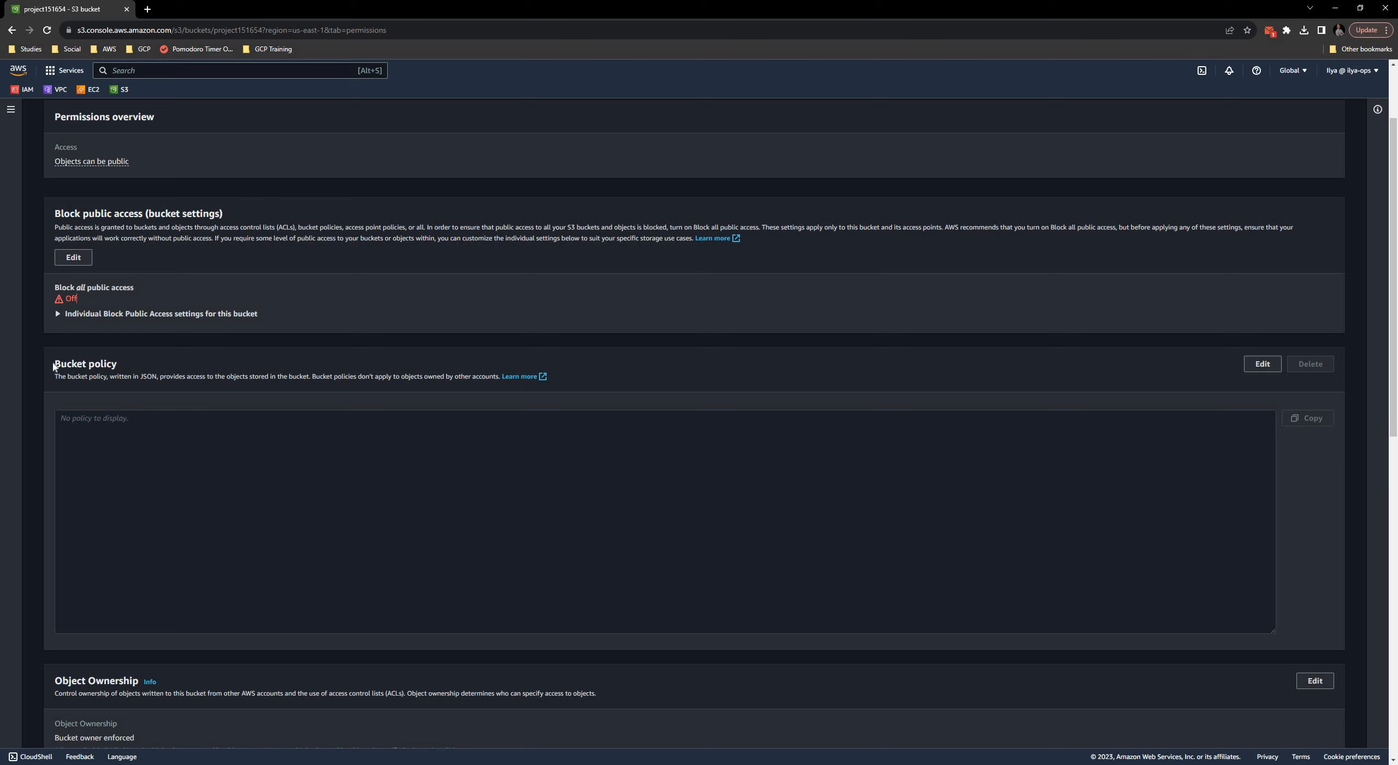
{"action": "left_click_drag", "start_coordinate": [56, 363], "coordinate": [122, 363]}
{"action": "left_click", "coordinate": [1191, 432]}
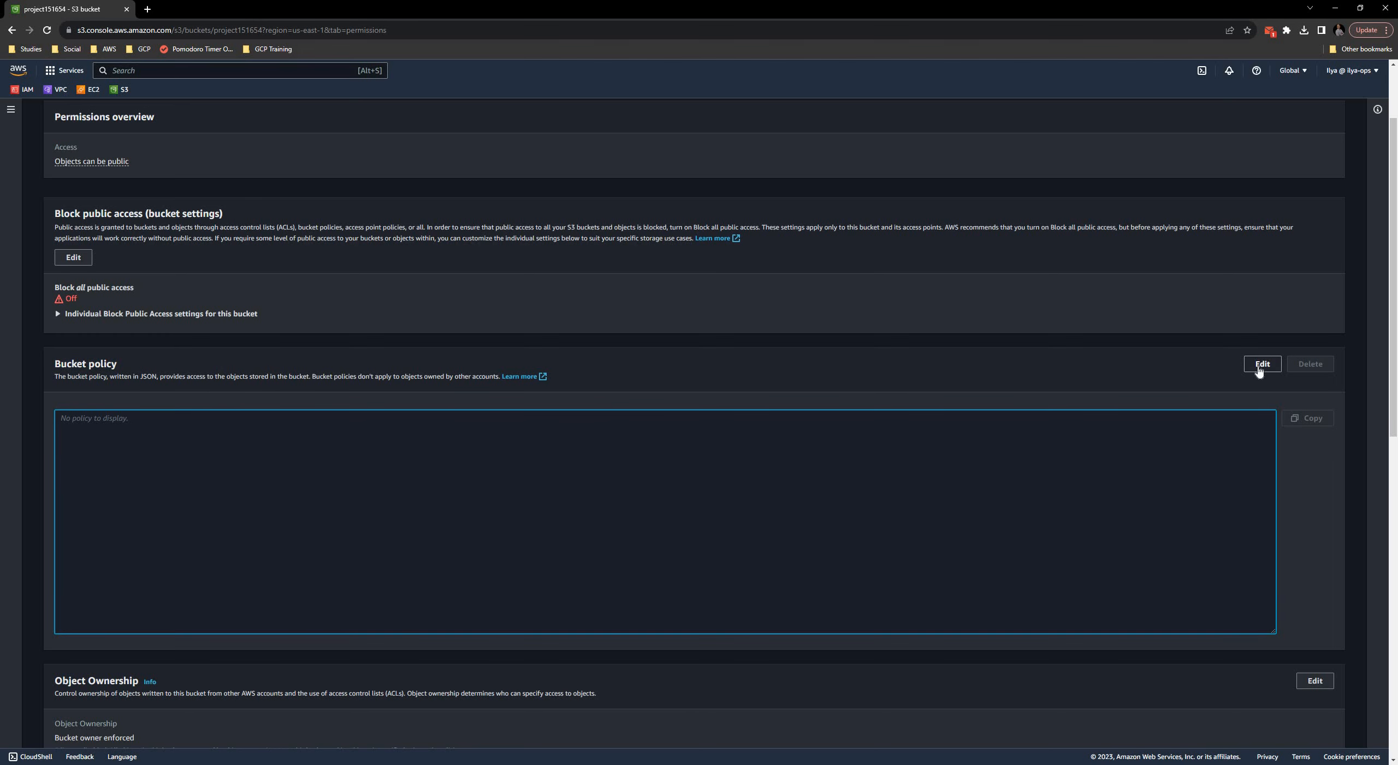
{"action": "left_click", "coordinate": [1259, 367]}
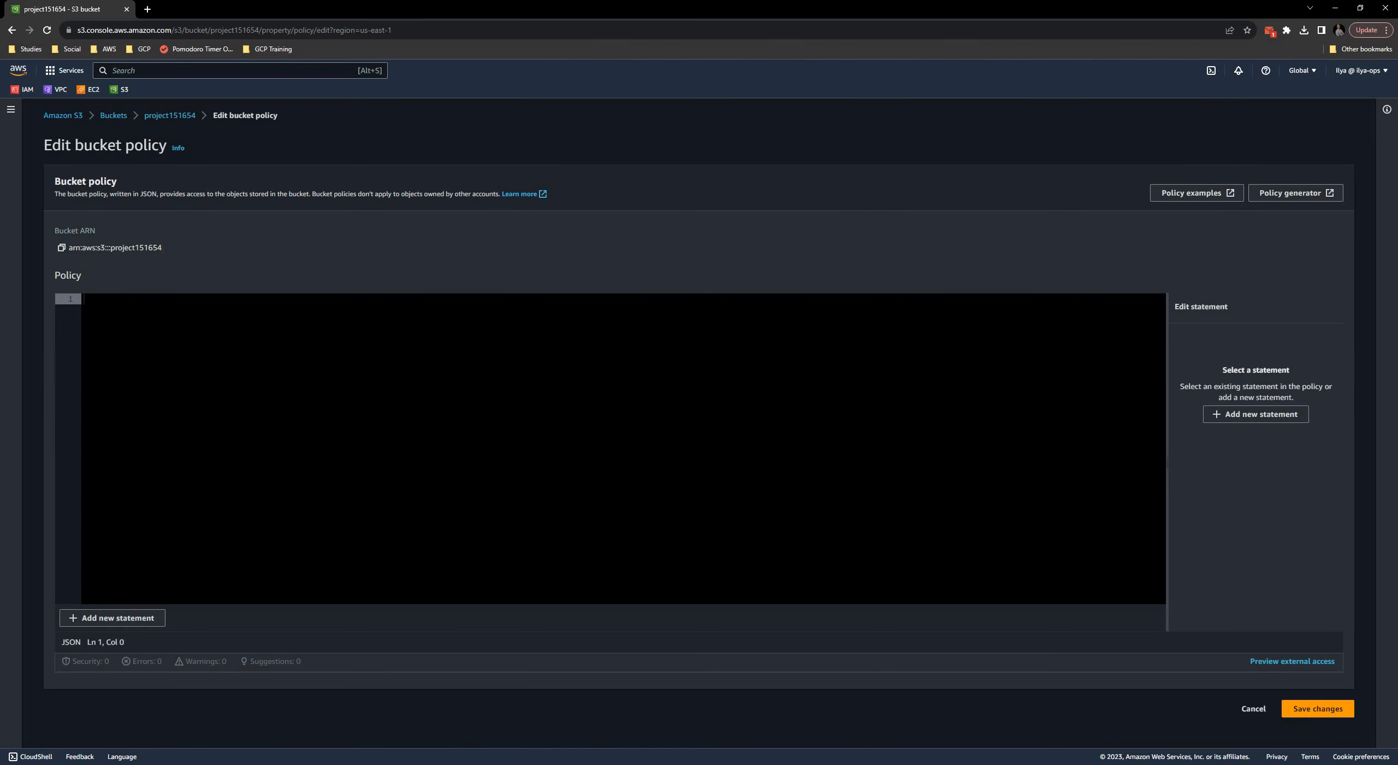
{"action": "left_click_drag", "start_coordinate": [161, 250], "coordinate": [72, 250]}
{"action": "left_click", "coordinate": [61, 248]}
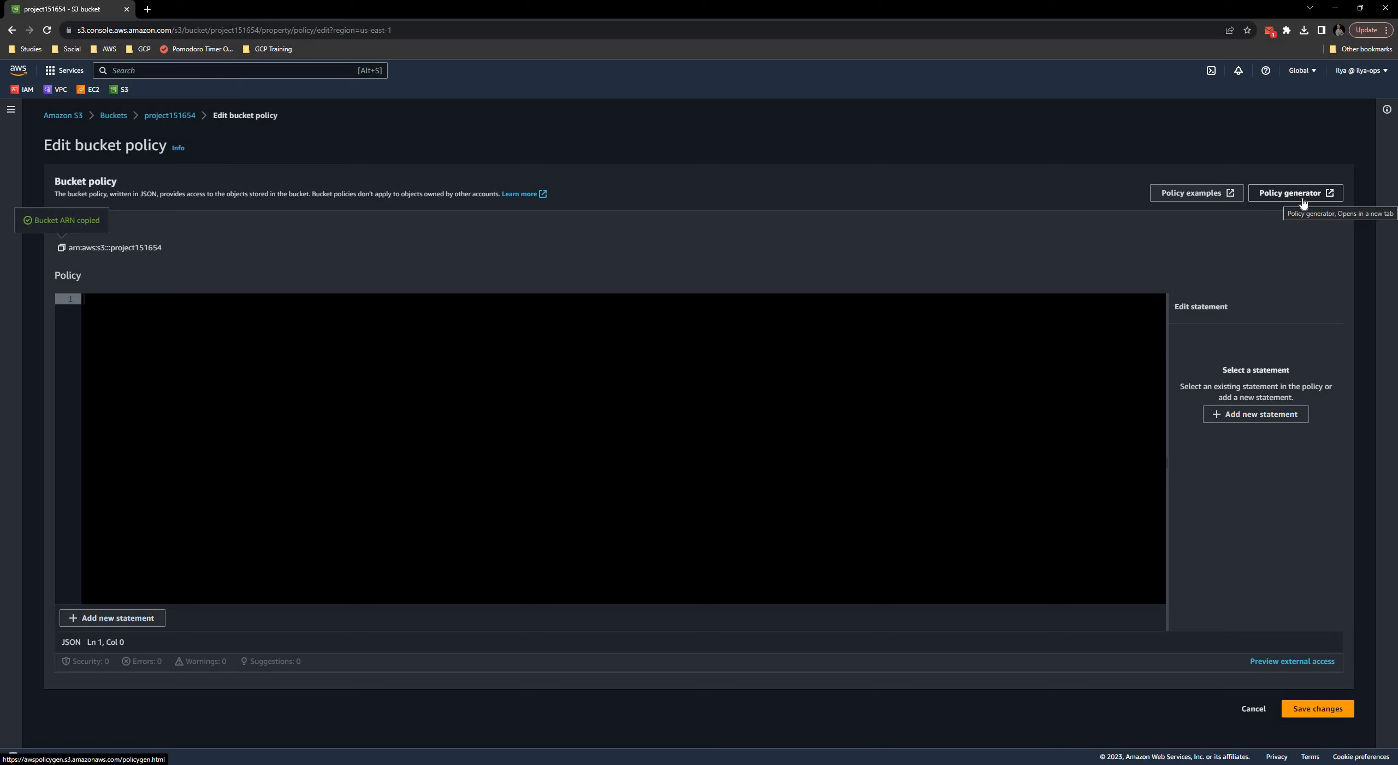
Step: Open the AWS Policy Generator from the policy editor and choose S3 Bucket Policy as the policy type
{"action": "left_click", "coordinate": [438, 381]}
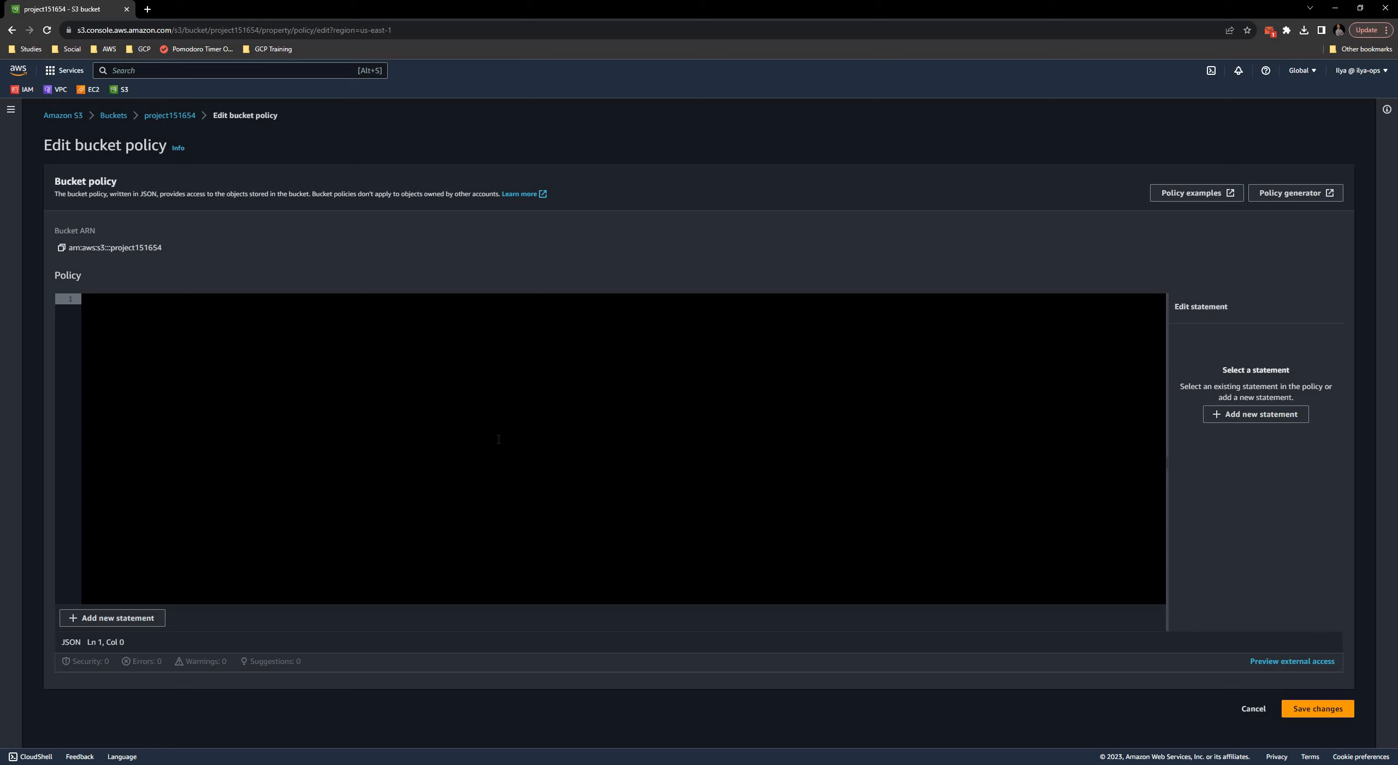
{"action": "left_click", "coordinate": [1331, 200]}
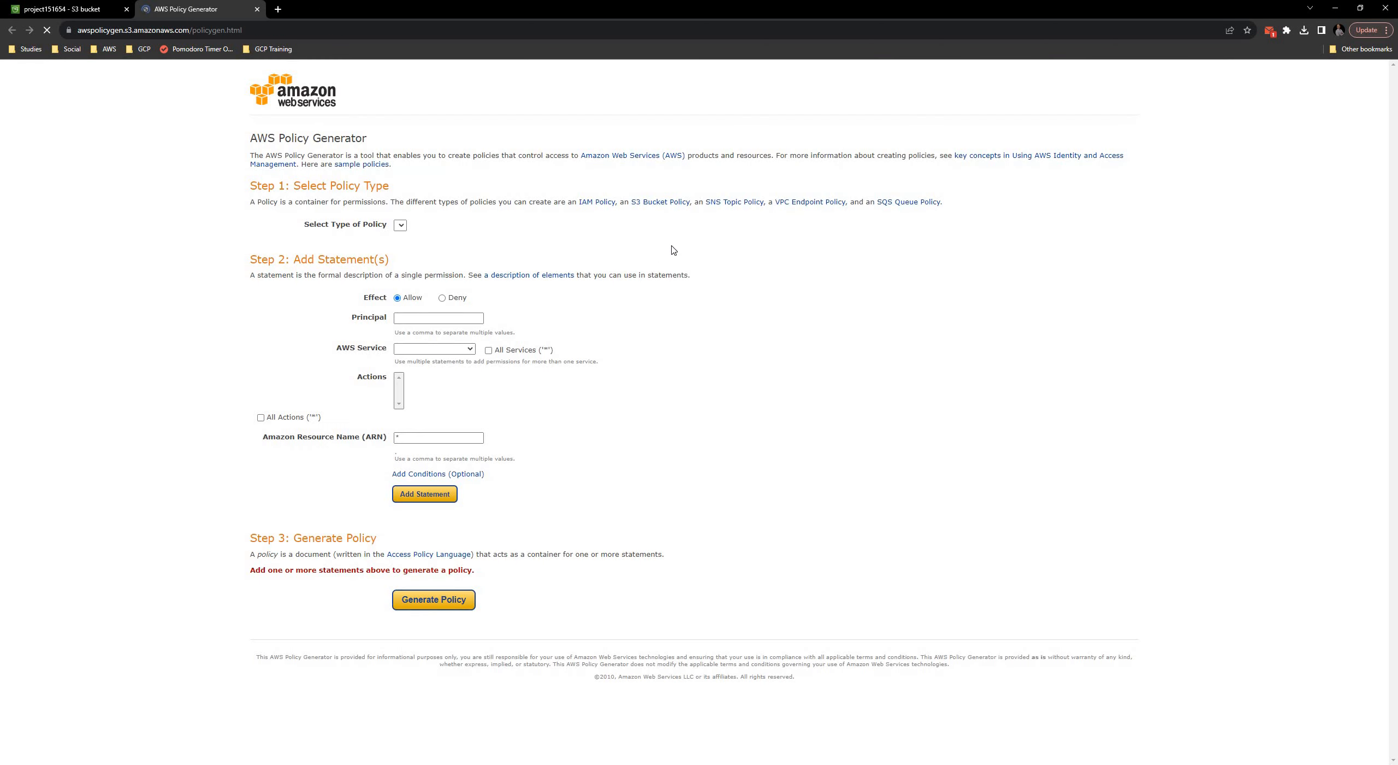
{"action": "left_click", "coordinate": [455, 226]}
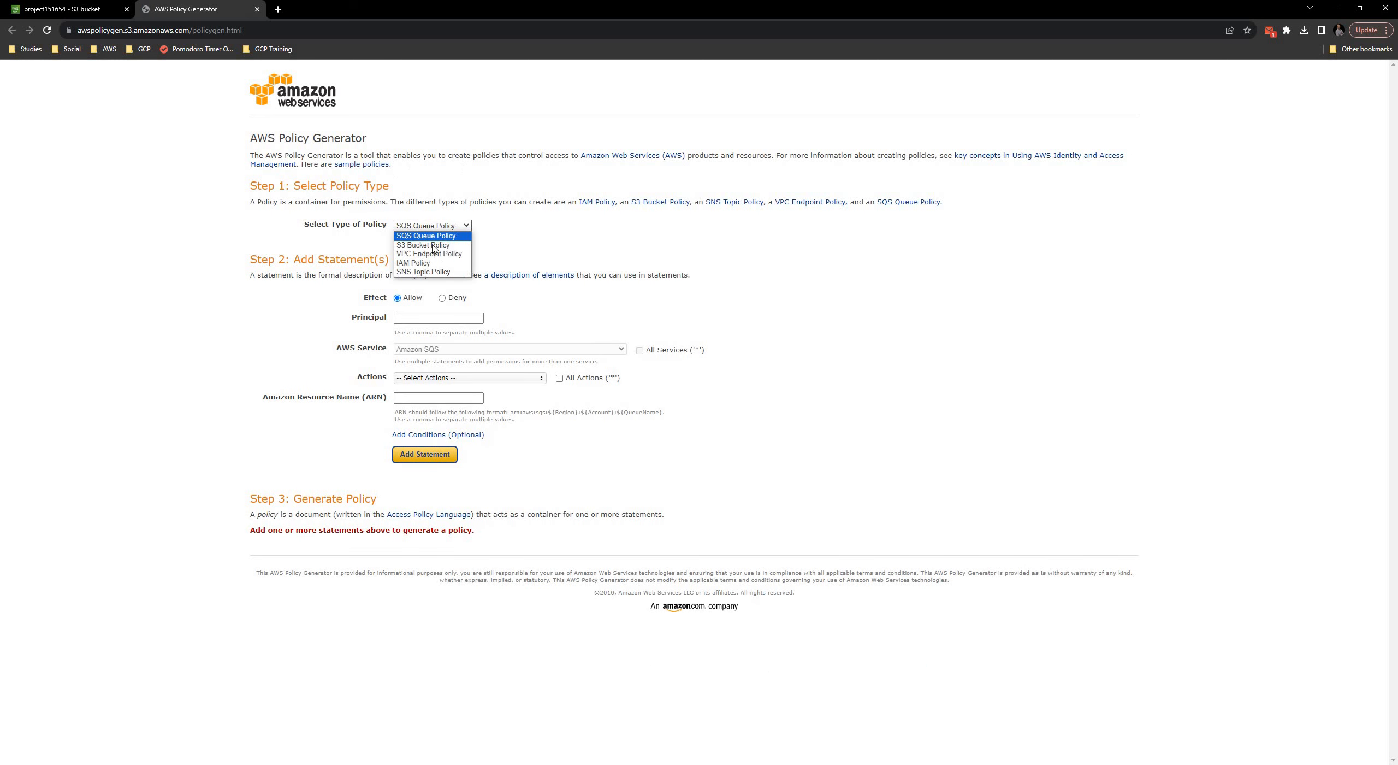
{"action": "left_click", "coordinate": [435, 245]}
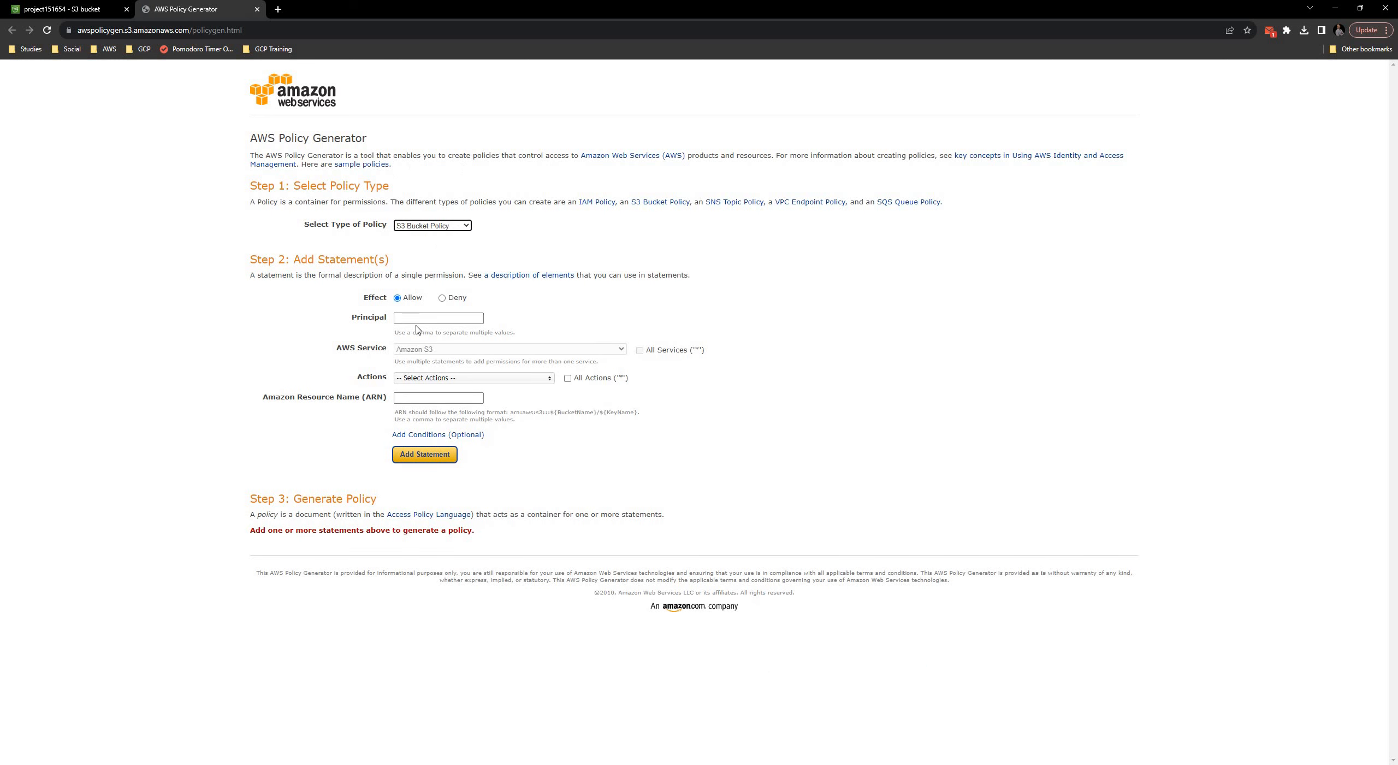
Step: Set the Allow statement's principal to * and include all actions
{"action": "mouse_move", "coordinate": [390, 321]}
{"action": "left_mouse_down"}
{"action": "mouse_move", "coordinate": [345, 321]}
{"action": "mouse_move", "coordinate": [390, 321]}
{"action": "left_mouse_up"}
{"action": "left_click", "coordinate": [339, 321]}
{"action": "left_click", "coordinate": [349, 322]}
{"action": "left_click", "coordinate": [311, 323]}
{"action": "left_click", "coordinate": [417, 323]}
{"action": "type", "text": "*"}
{"action": "key", "text": "Return"}
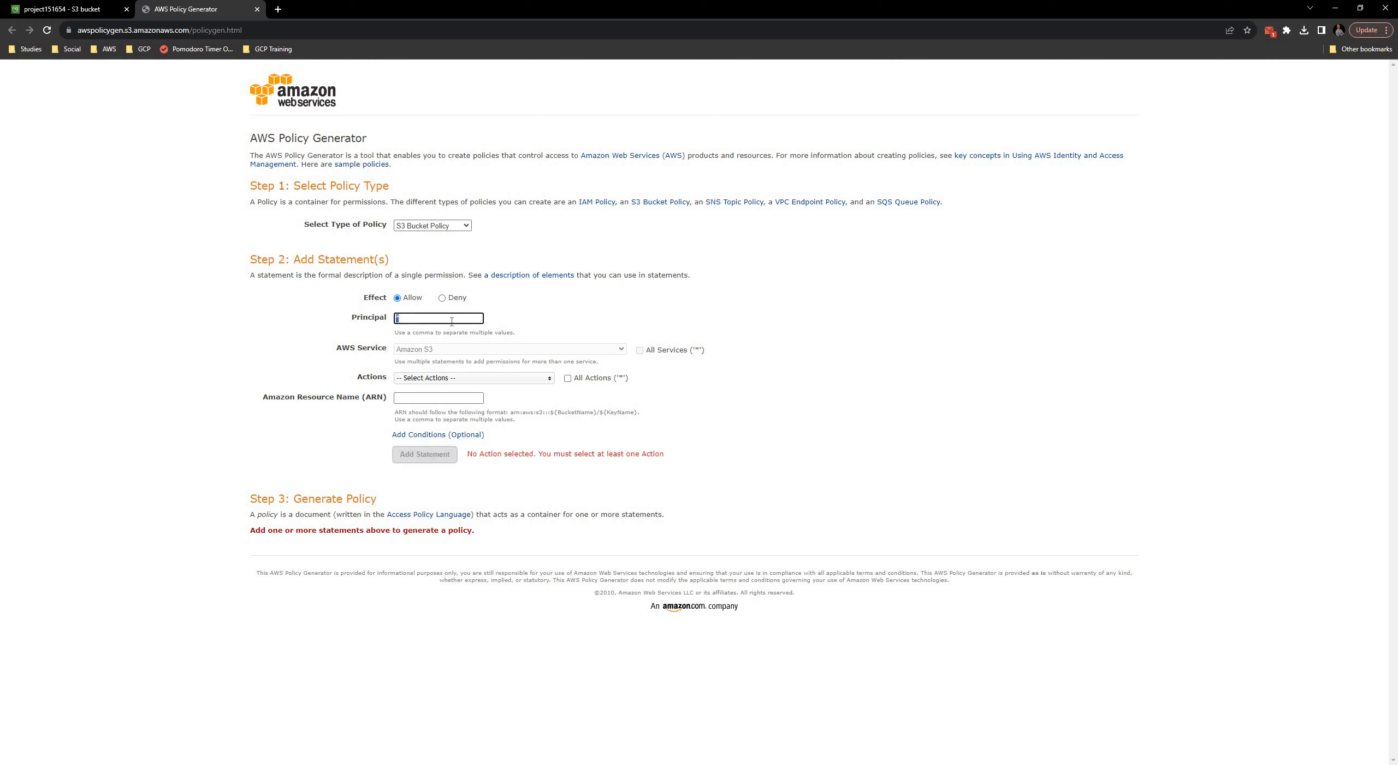
{"action": "left_click", "coordinate": [451, 323]}
{"action": "left_click", "coordinate": [568, 378]}
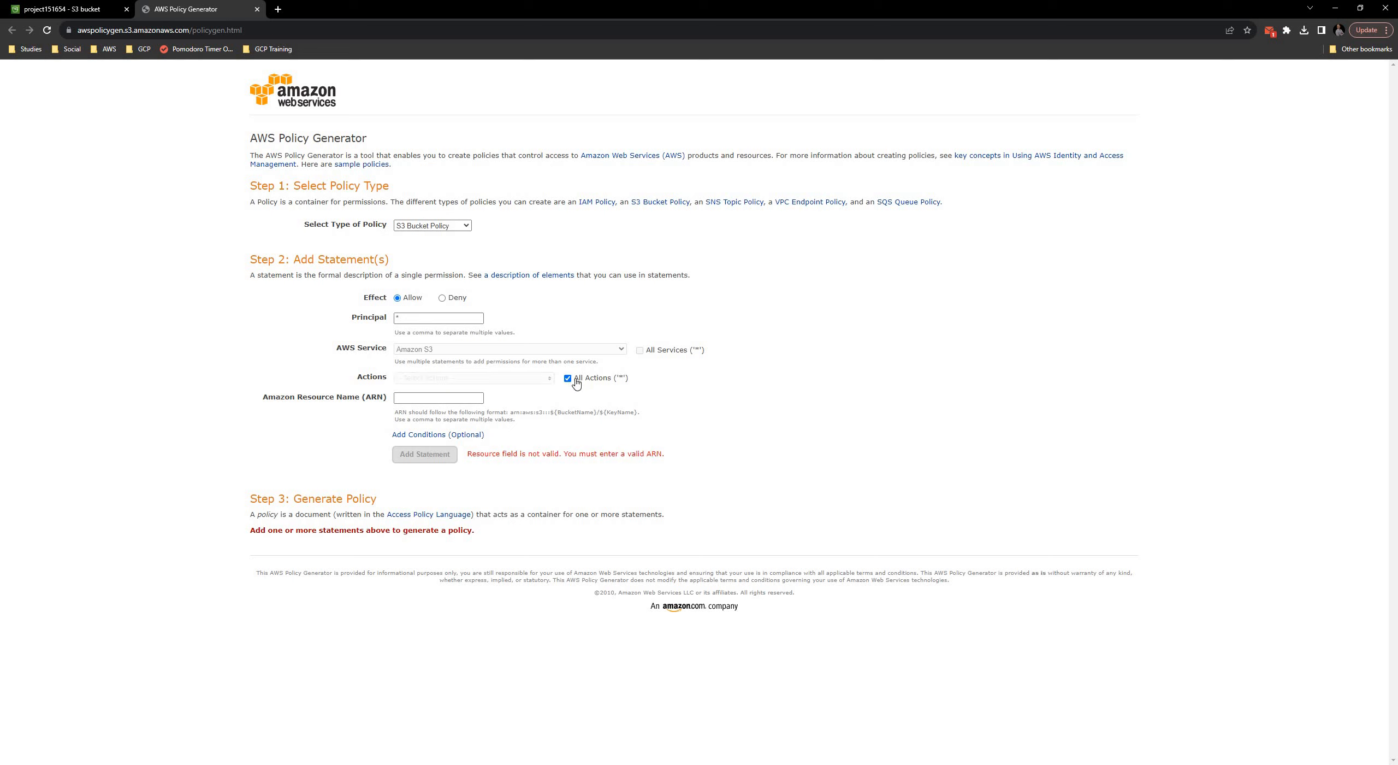
Step: Enter the resource ARN arn:aws:s3:::project151654, add the statement, and generate the policy
{"action": "left_click", "coordinate": [448, 397]}
{"action": "type", "text": "arn:aws:s3:::project151654"}
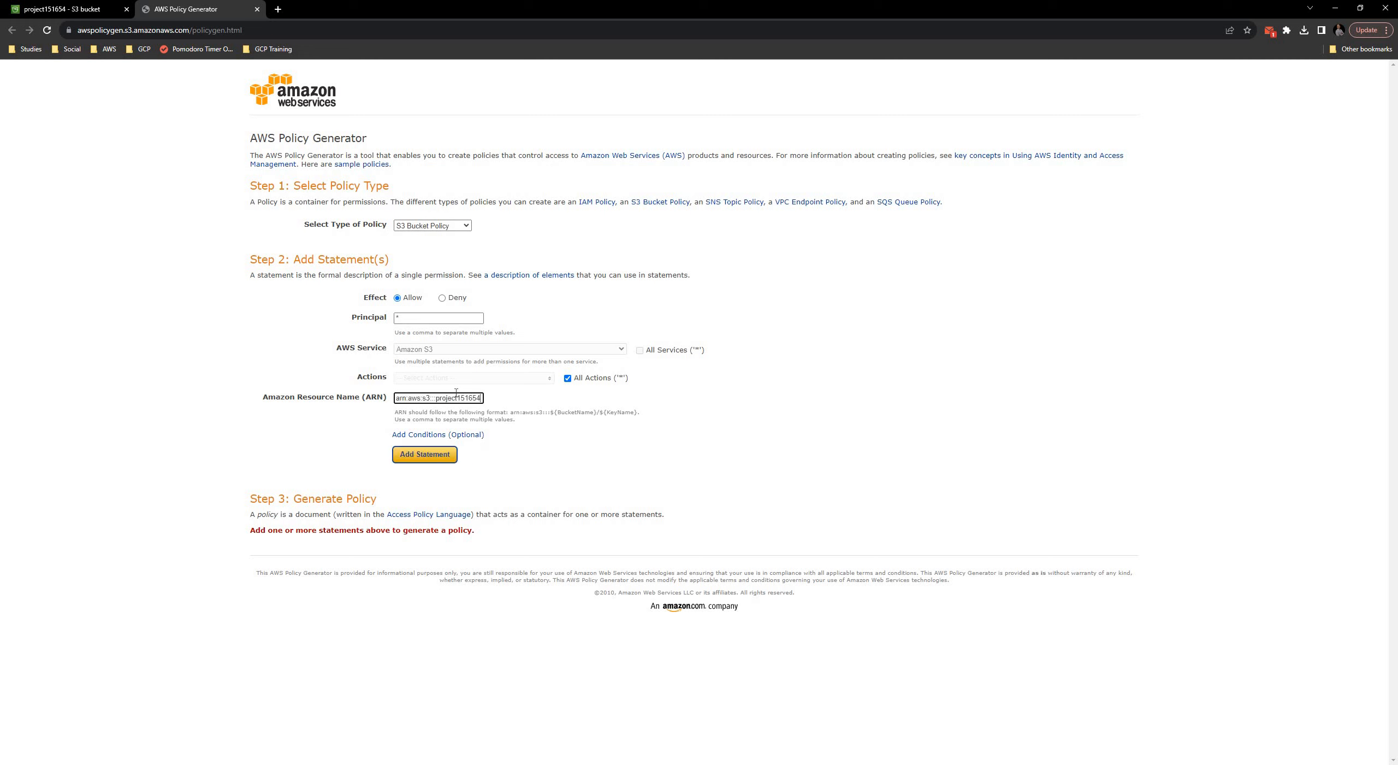
{"action": "left_click", "coordinate": [422, 457]}
{"action": "left_click", "coordinate": [447, 616]}
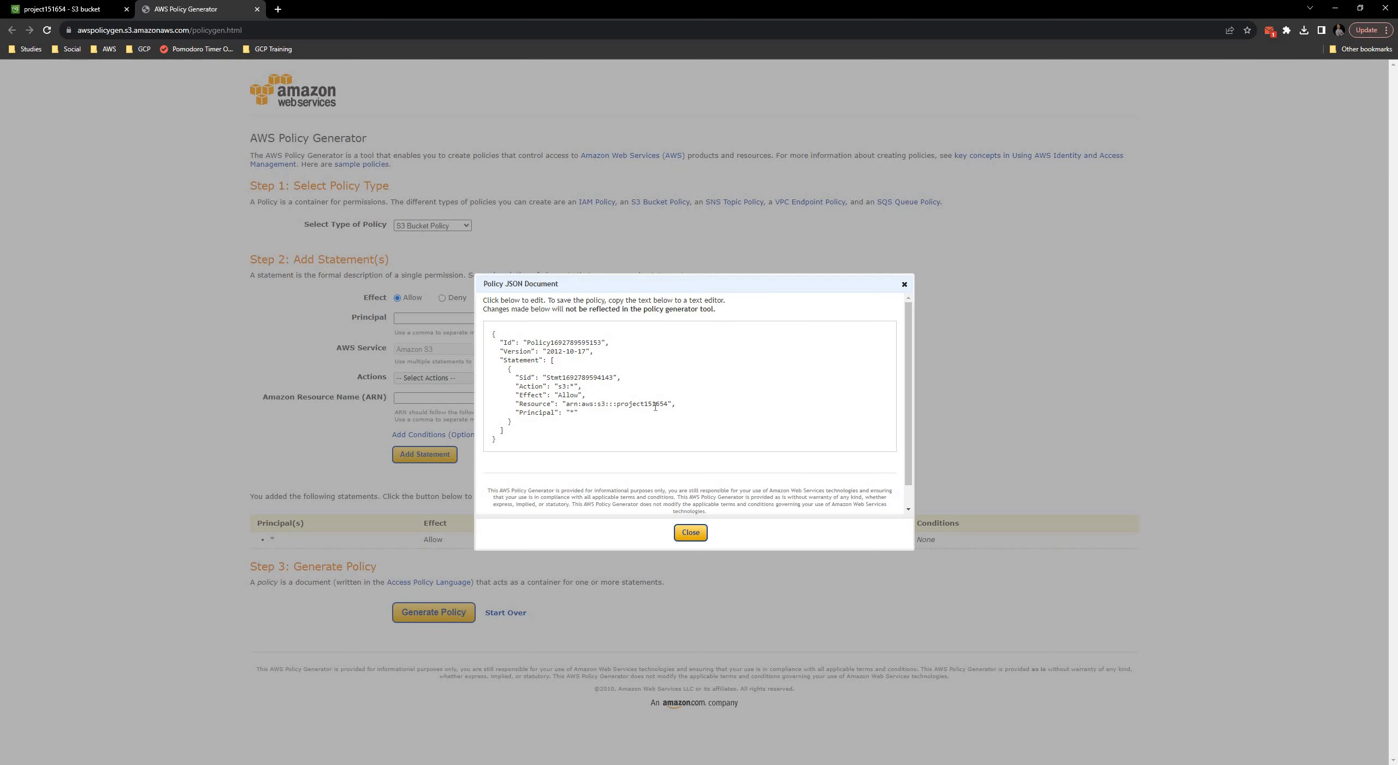
Step: Review the action, effect, principal and resource values in the generated policy JSON
{"action": "key", "text": "ctrl+a"}
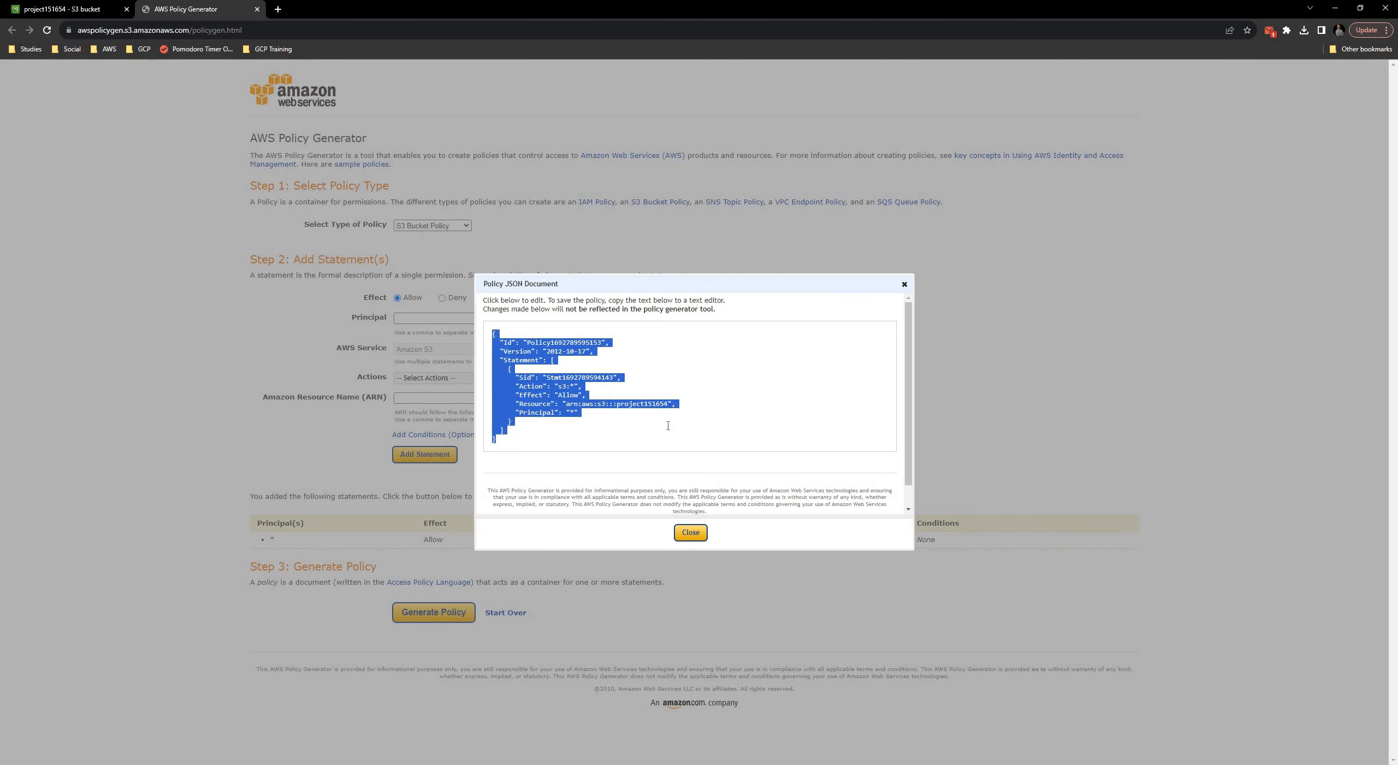
{"action": "left_click", "coordinate": [616, 438]}
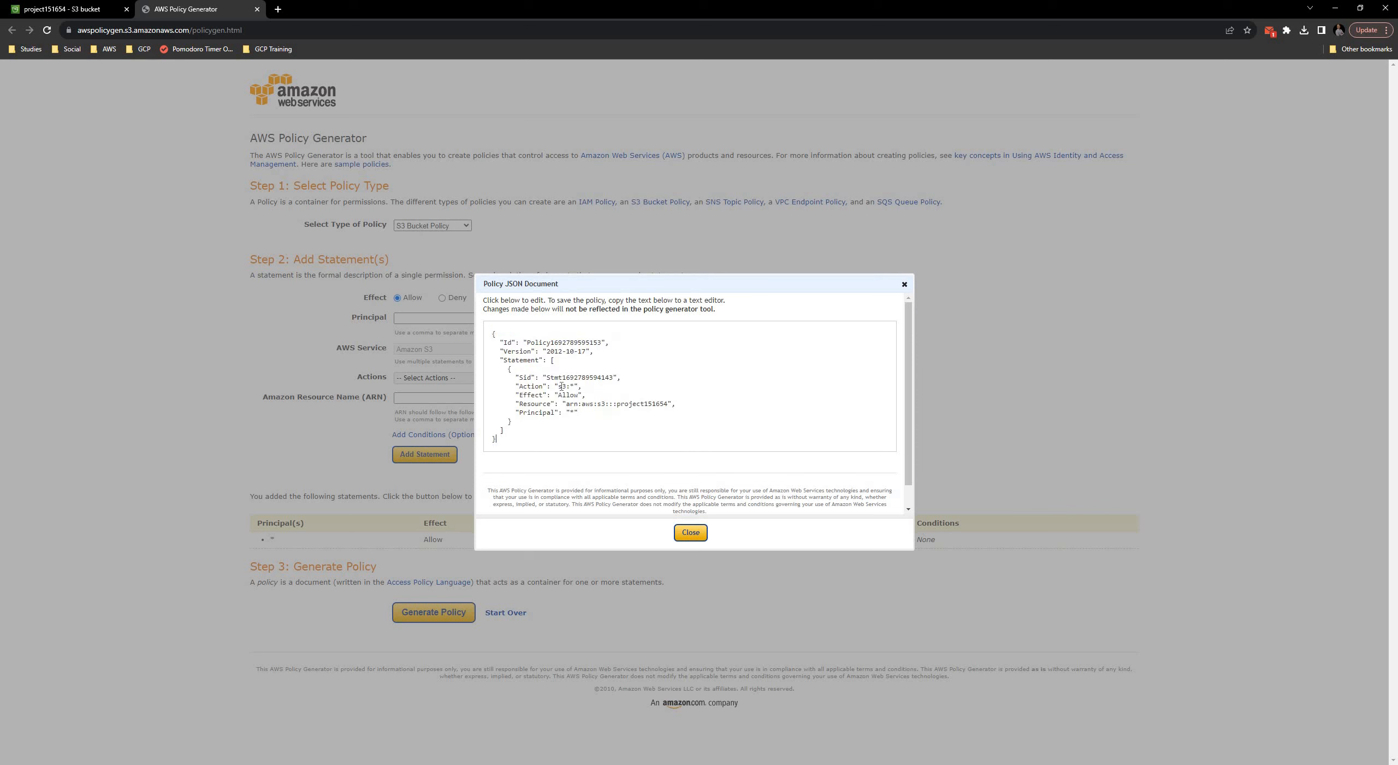
{"action": "left_click_drag", "start_coordinate": [558, 386], "coordinate": [575, 386]}
{"action": "double_click", "coordinate": [567, 395]}
{"action": "double_click", "coordinate": [572, 412]}
{"action": "left_click_drag", "start_coordinate": [626, 402], "coordinate": [667, 399]}
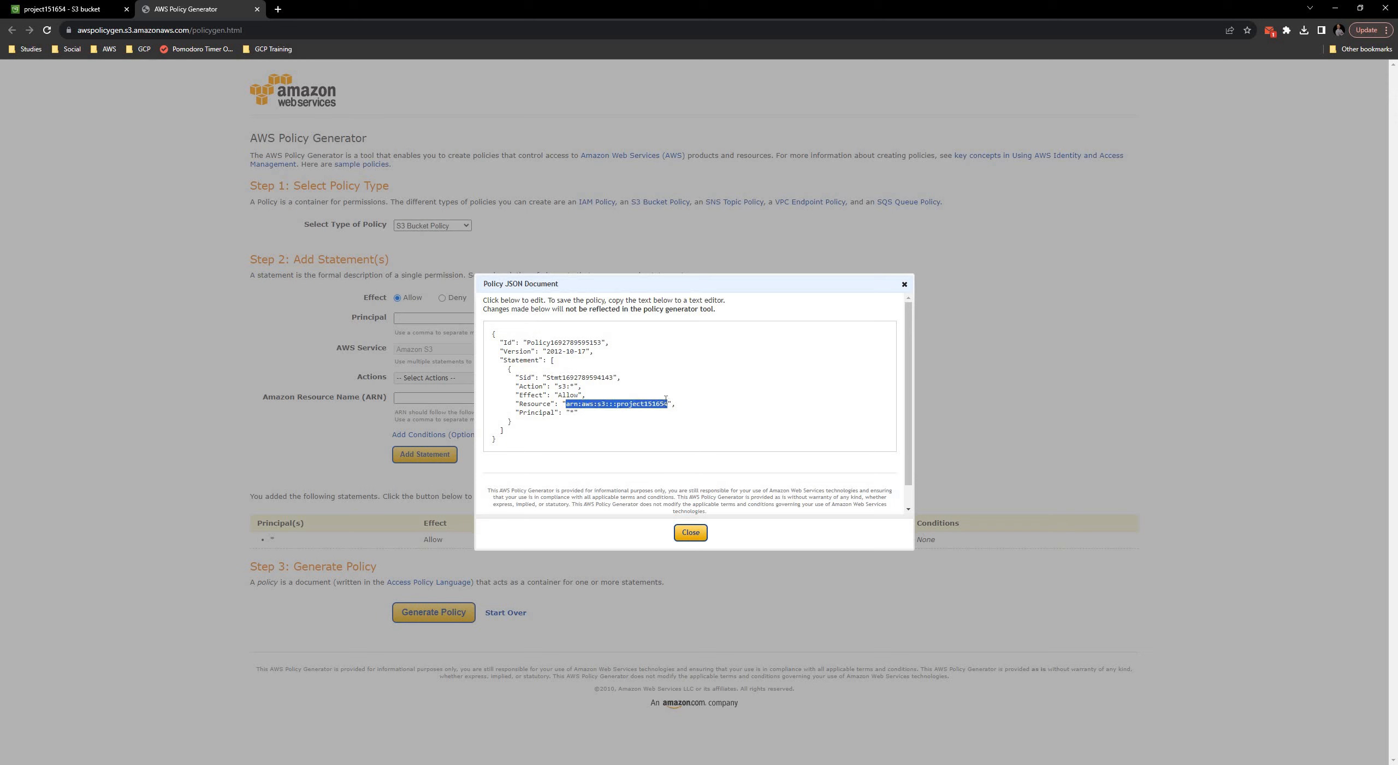
Step: Append /* to the bucket ARN in the policy's Resource line so it reads arn:aws:s3:::project151654/*
{"action": "left_click", "coordinate": [666, 401]}
{"action": "mouse_move", "coordinate": [667, 402]}
{"action": "left_mouse_down"}
{"action": "mouse_move", "coordinate": [566, 404]}
{"action": "mouse_move", "coordinate": [667, 404]}
{"action": "left_mouse_up"}
{"action": "left_click", "coordinate": [567, 404]}
{"action": "left_click", "coordinate": [663, 423]}
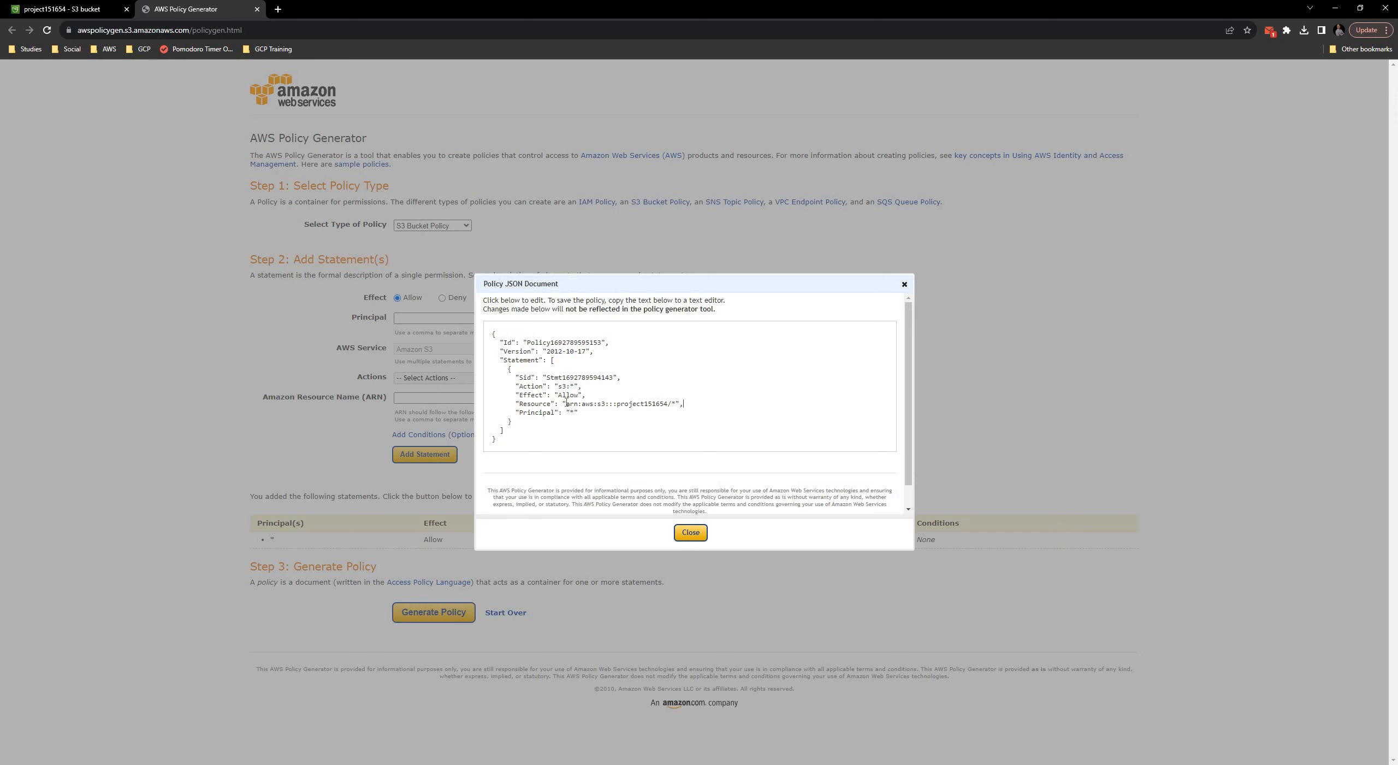
Step: Check the edited Resource path and copy the complete policy JSON
{"action": "left_click_drag", "start_coordinate": [566, 403], "coordinate": [667, 401]}
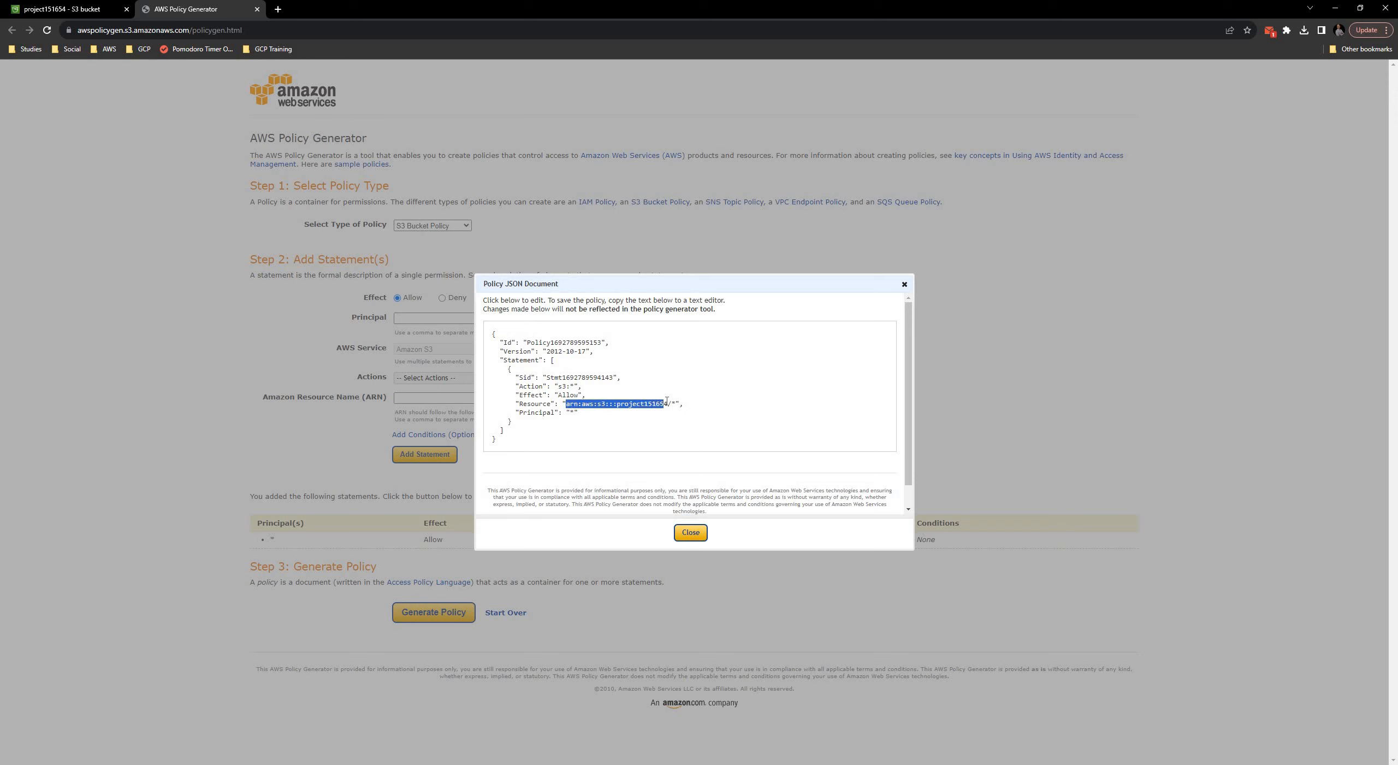
{"action": "left_click", "coordinate": [671, 403]}
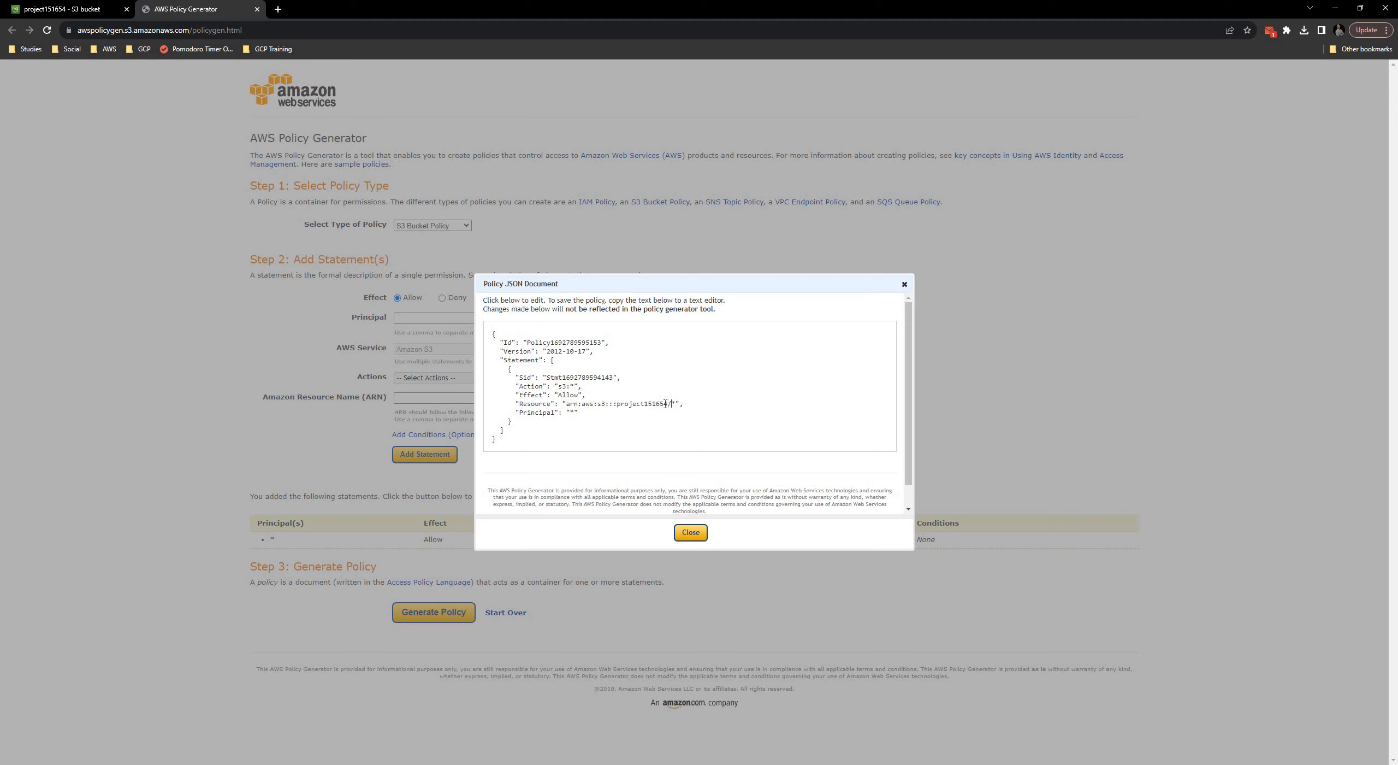
{"action": "double_click", "coordinate": [666, 403]}
{"action": "left_click", "coordinate": [672, 404]}
{"action": "left_click", "coordinate": [674, 412]}
{"action": "left_click", "coordinate": [670, 459]}
{"action": "left_click_drag", "start_coordinate": [653, 458], "coordinate": [499, 295]}
{"action": "key", "text": "ctrl+c"}
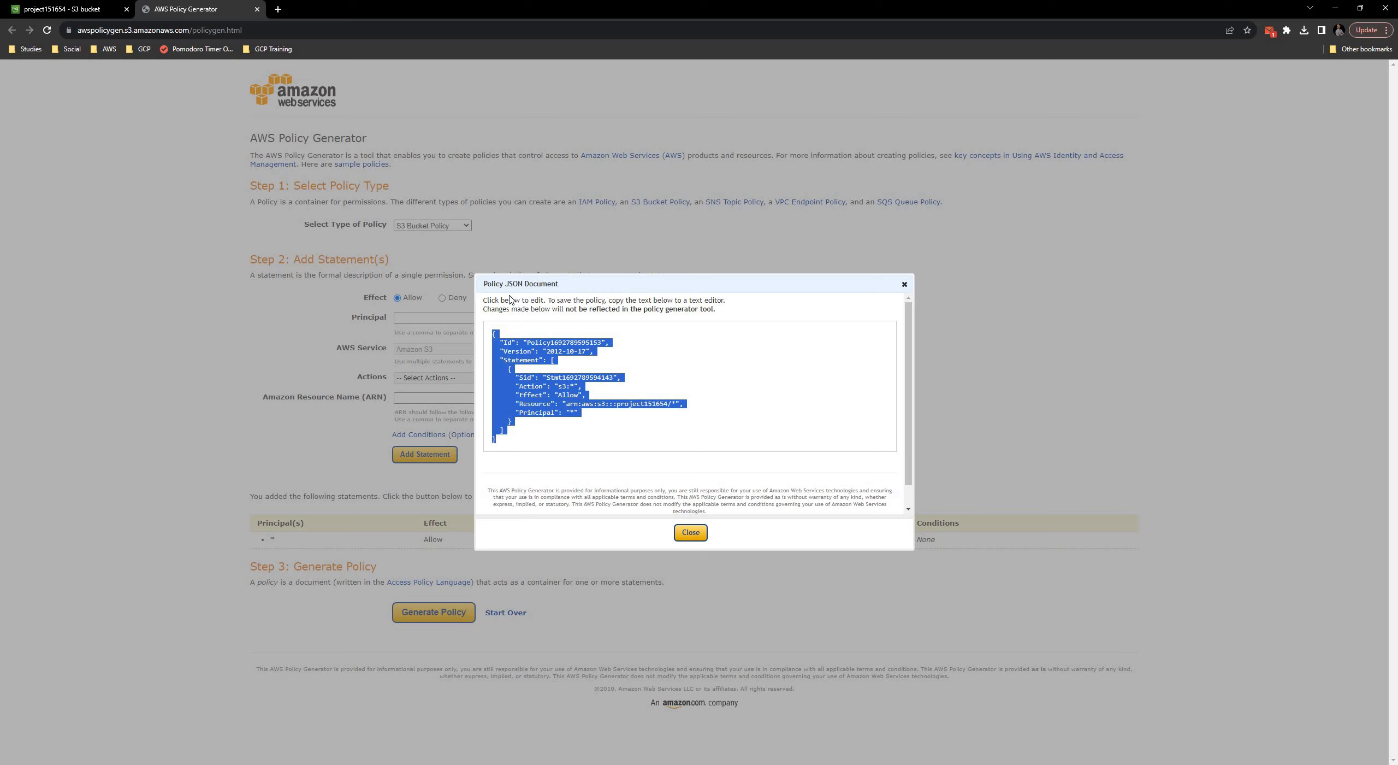
Step: Paste the copied policy JSON into the empty bucket policy of project151654 and save the changes
{"action": "left_click", "coordinate": [99, 9]}
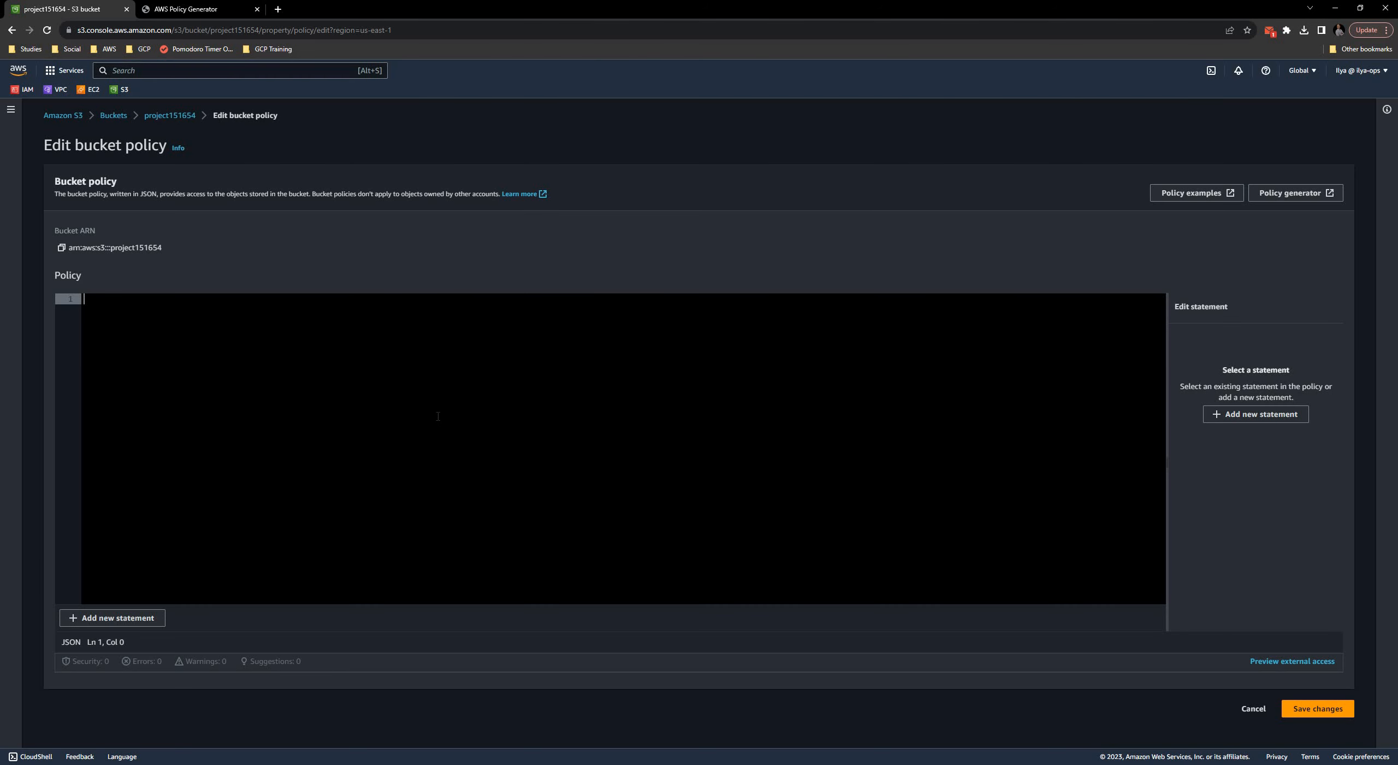
{"action": "key", "text": "ctrl+v"}
{"action": "left_click", "coordinate": [1311, 708]}
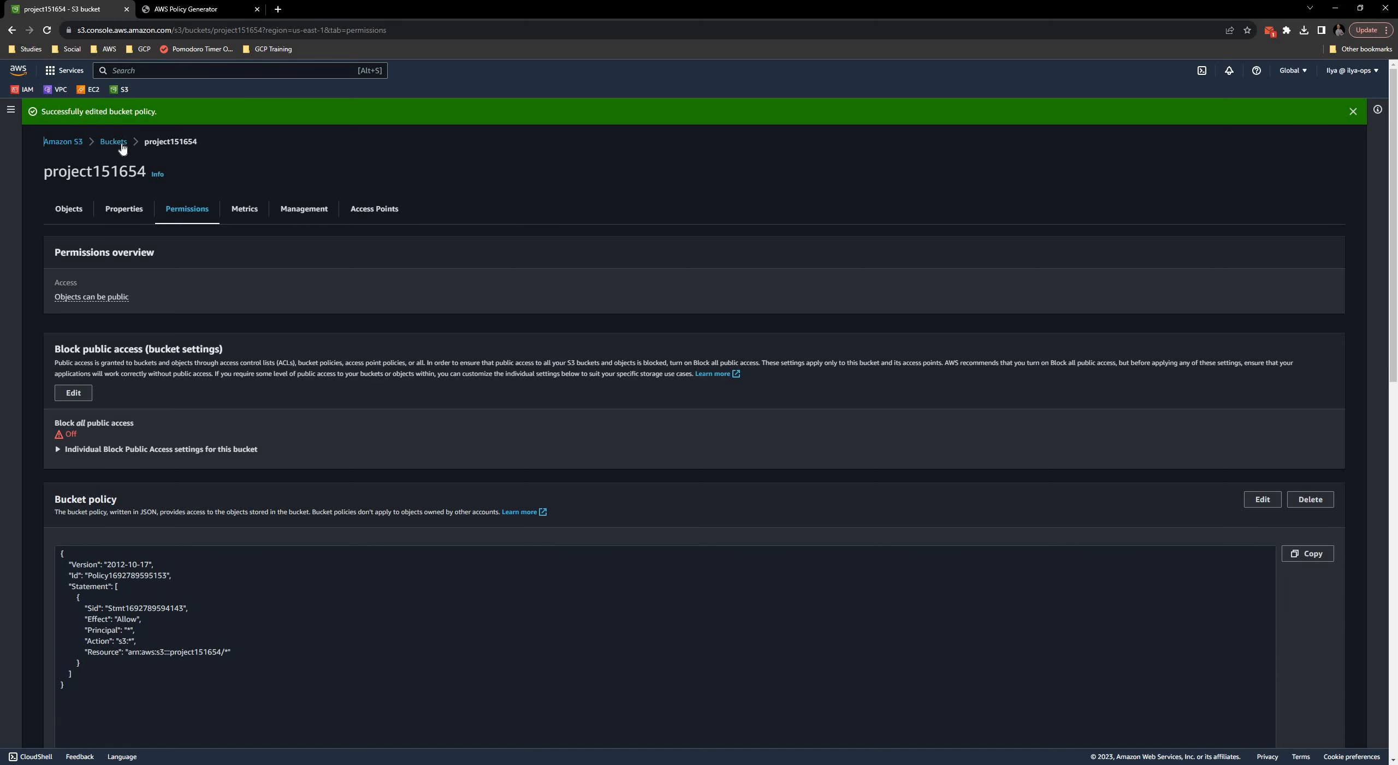
Step: Upload australian-shepherd-card-large.jpg from the Desktop to the project151654 bucket and close the upload status
{"action": "left_click", "coordinate": [114, 142]}
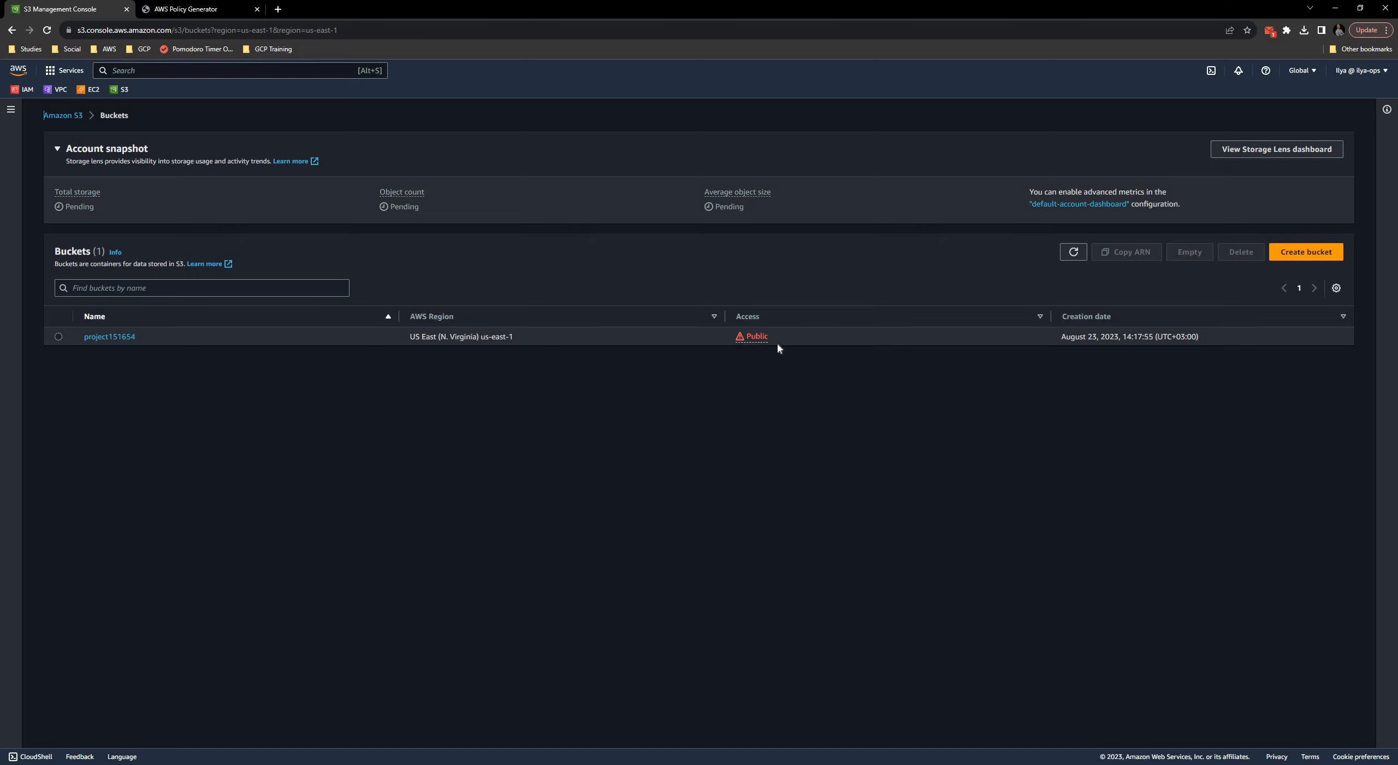
{"action": "left_click", "coordinate": [137, 339]}
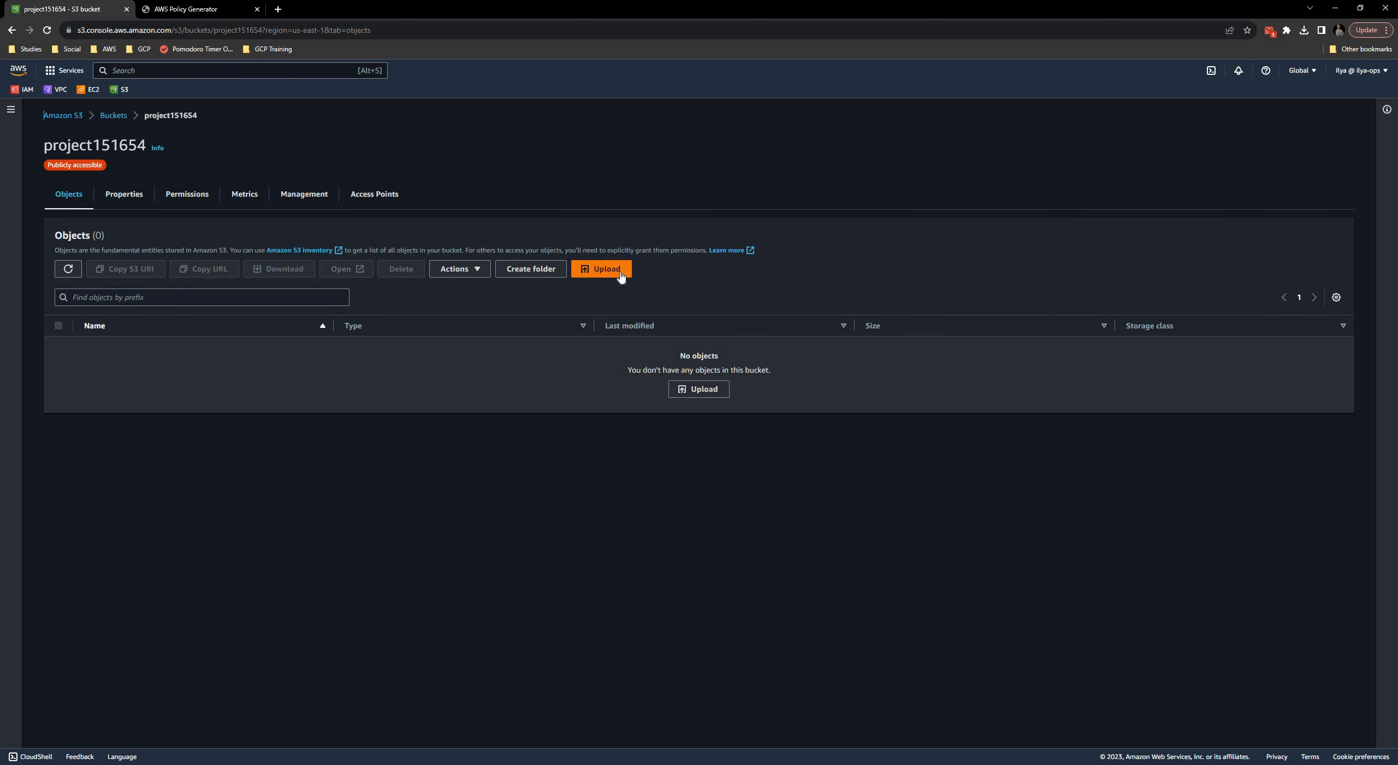
{"action": "left_click", "coordinate": [621, 275]}
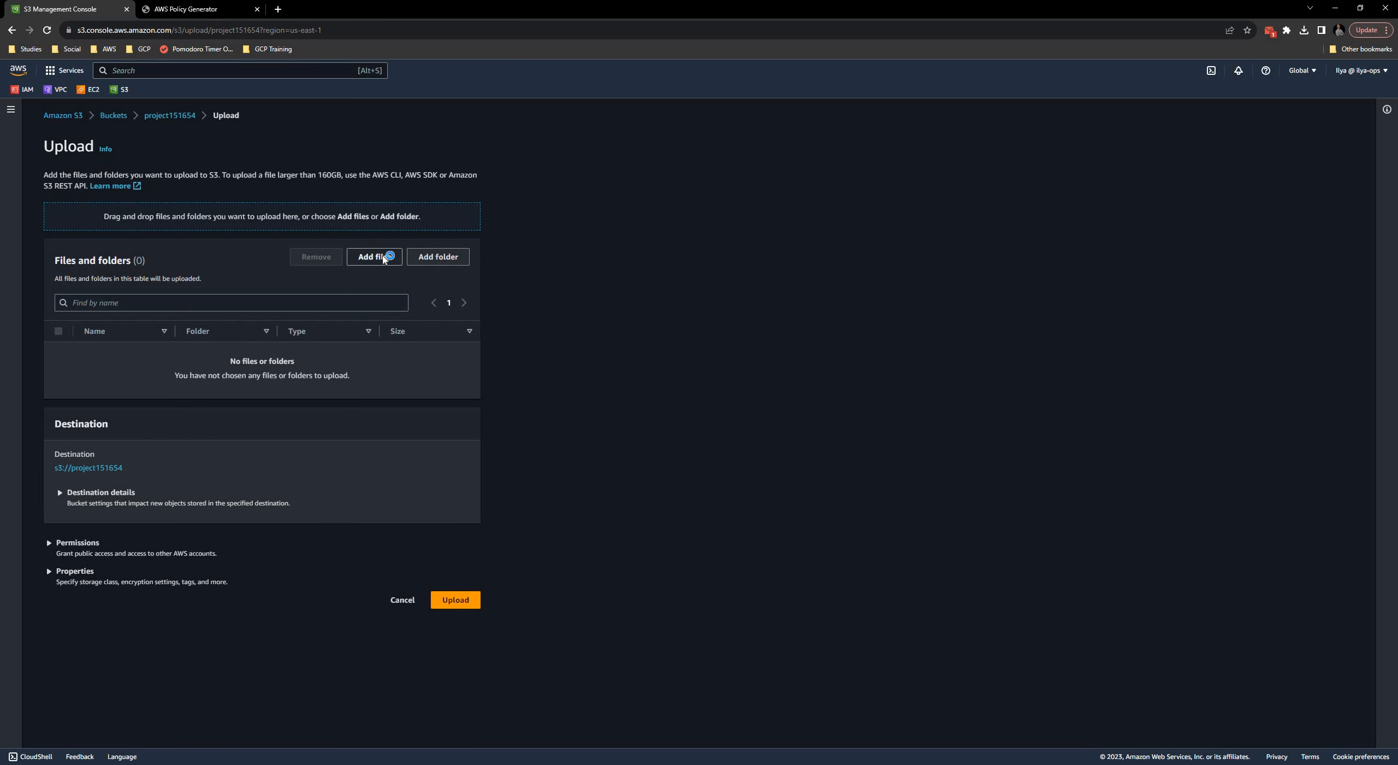
{"action": "left_click", "coordinate": [393, 256]}
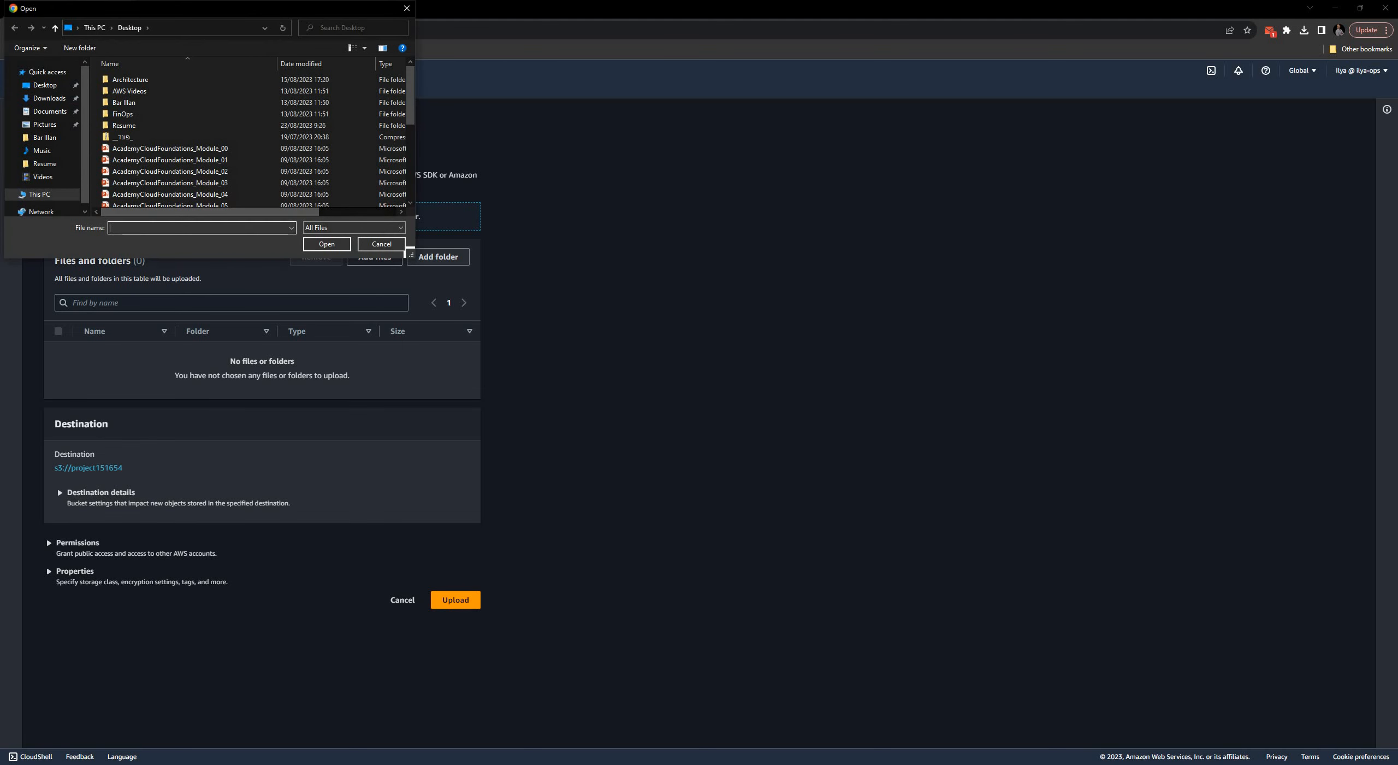
{"action": "type", "text": "au"}
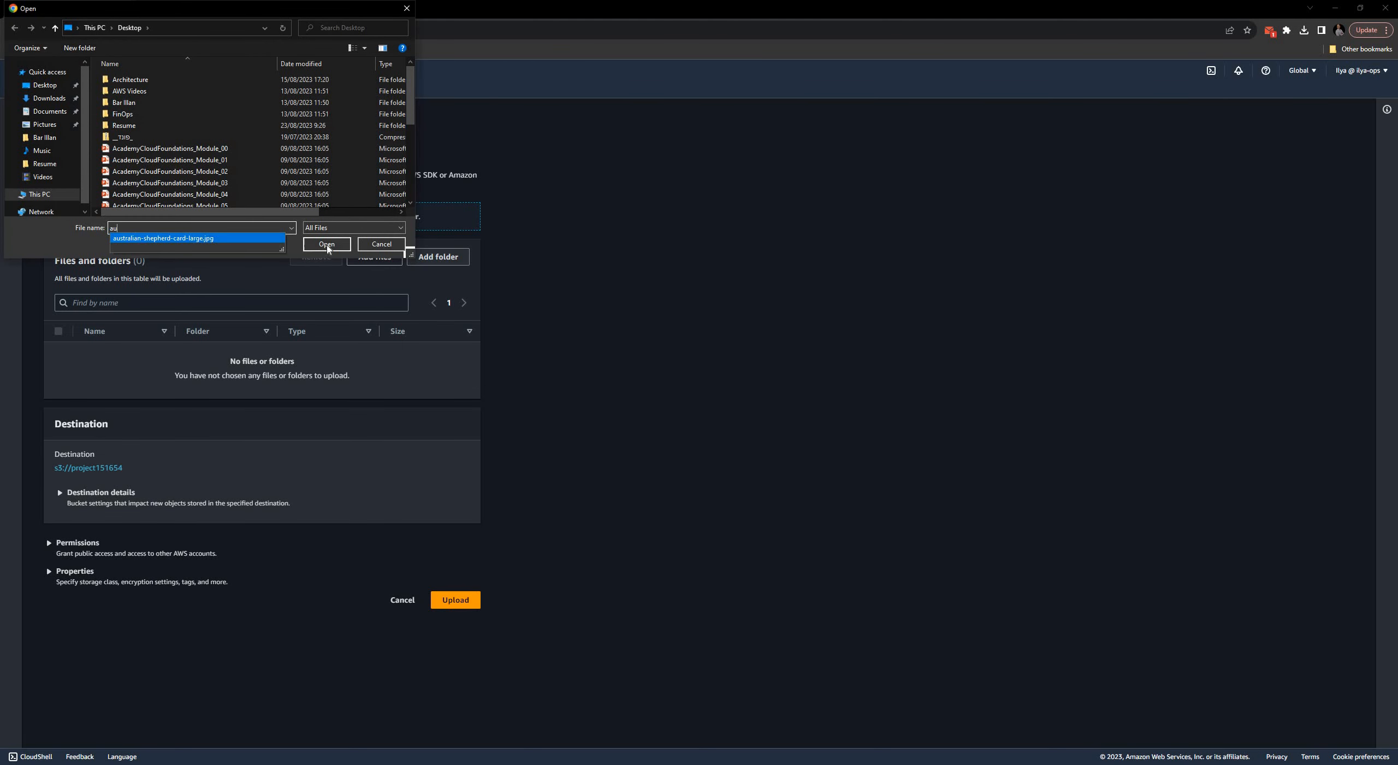
{"action": "left_click", "coordinate": [327, 244]}
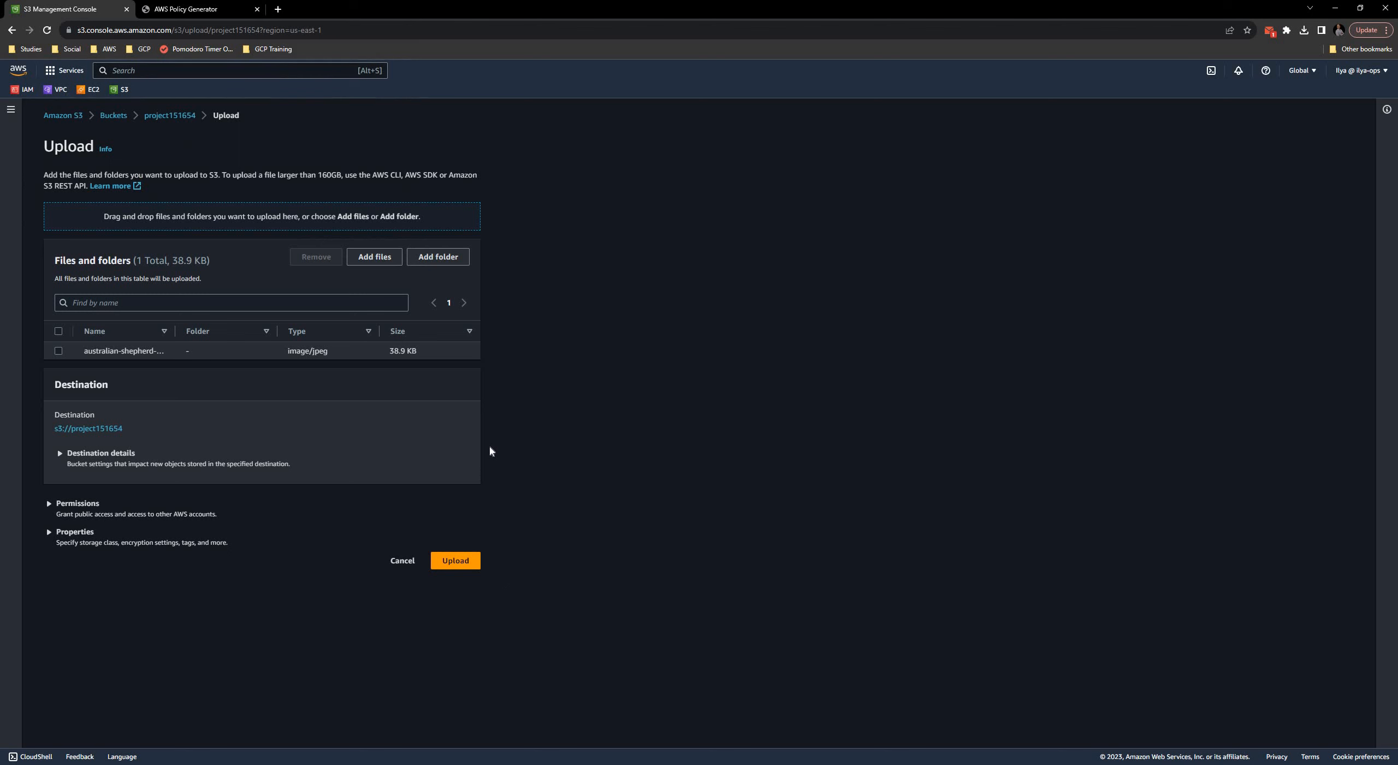
{"action": "left_click", "coordinate": [462, 560]}
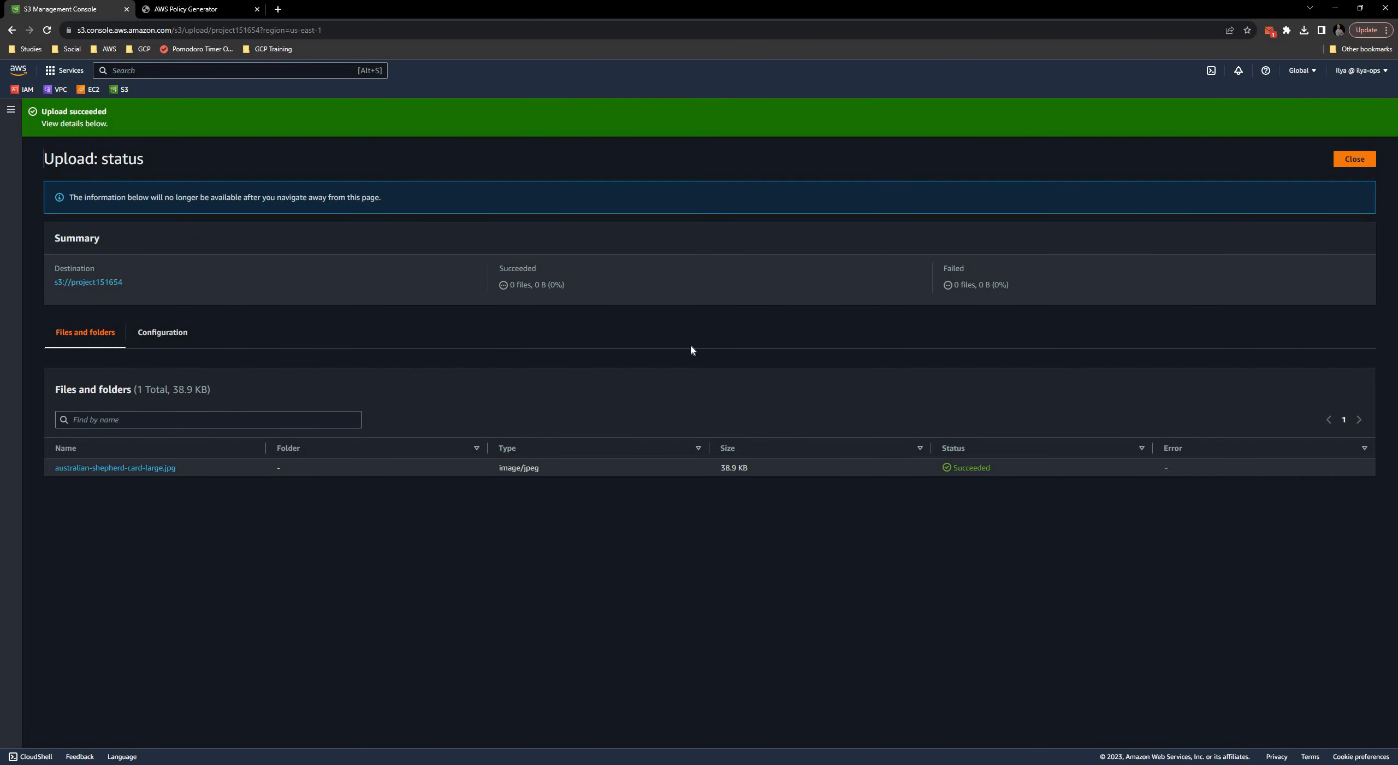
{"action": "left_click", "coordinate": [1364, 158]}
Step: Open the details of australian-shepherd-card-large.jpg, view the image from there, and close the image's browser tab
{"action": "left_click", "coordinate": [128, 349]}
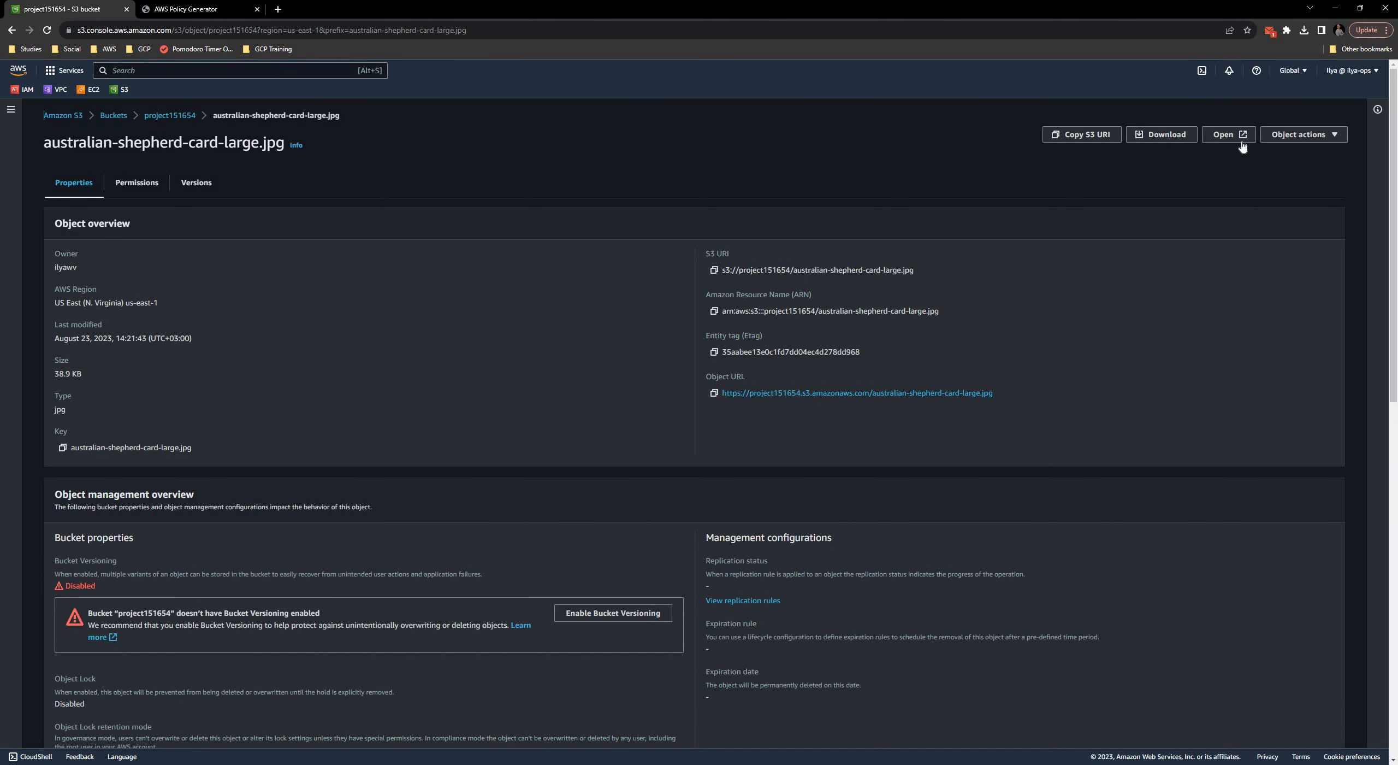
{"action": "left_click", "coordinate": [1211, 133]}
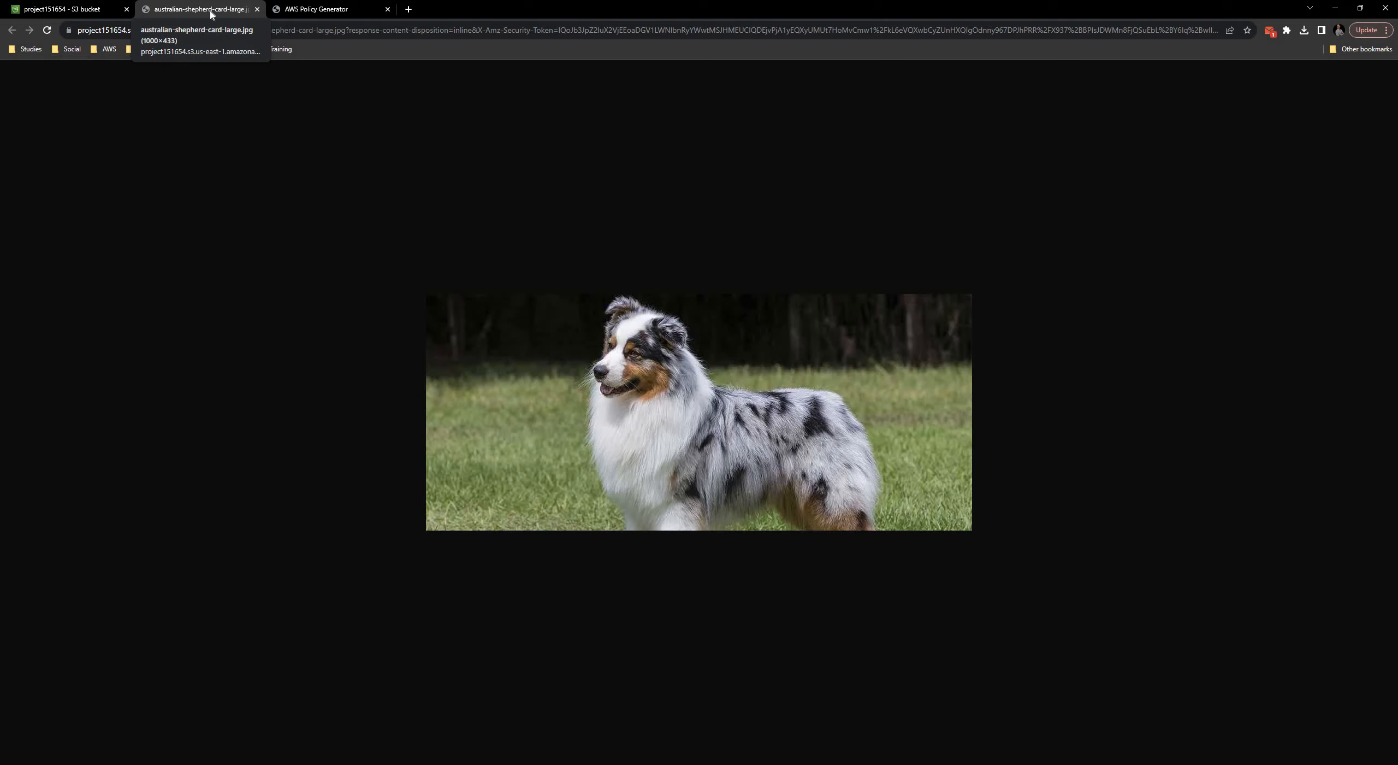
{"action": "key", "text": "ctrl+w"}
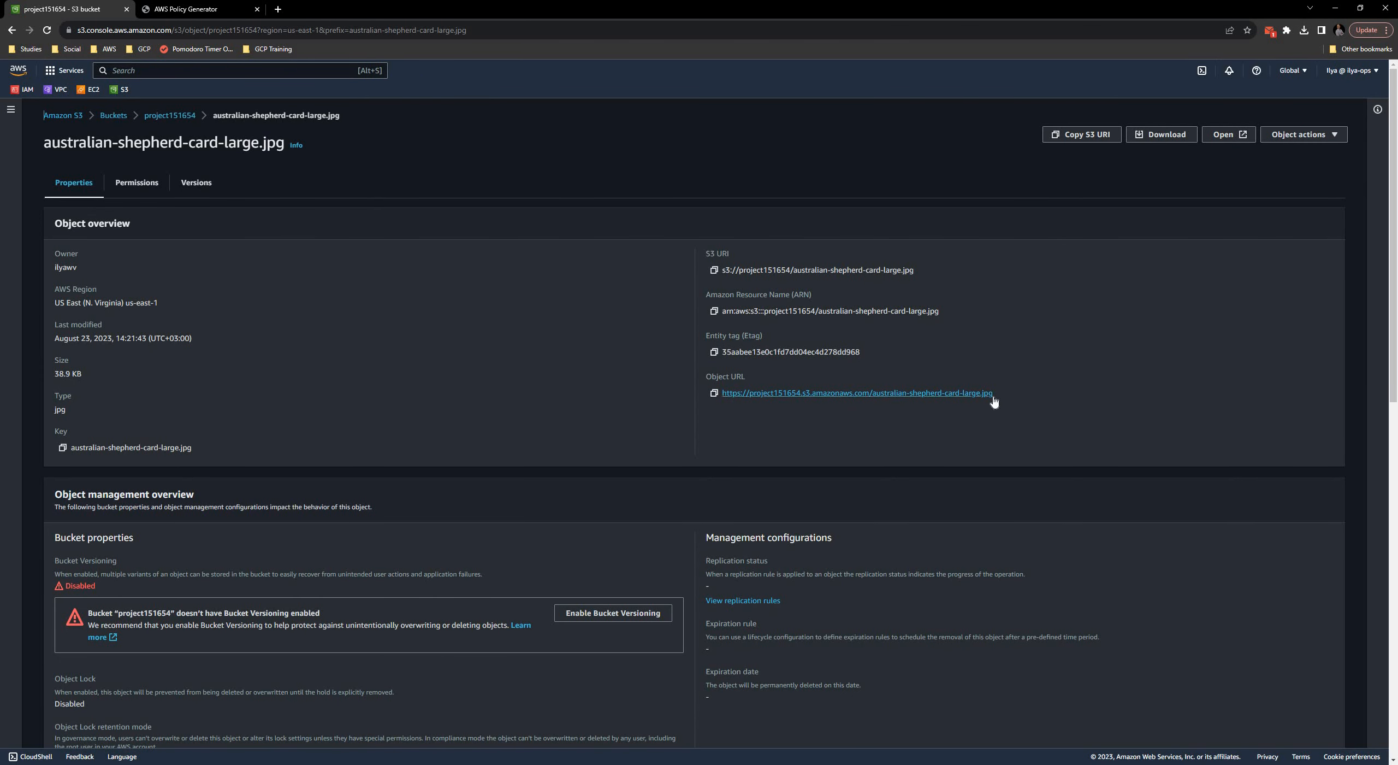
Step: Copy the Object URL of australian-shepherd-card-large.jpg and load it in a new browser tab to test public access
{"action": "left_click_drag", "start_coordinate": [996, 395], "coordinate": [732, 394]}
{"action": "left_click", "coordinate": [1046, 400]}
{"action": "left_click", "coordinate": [714, 393]}
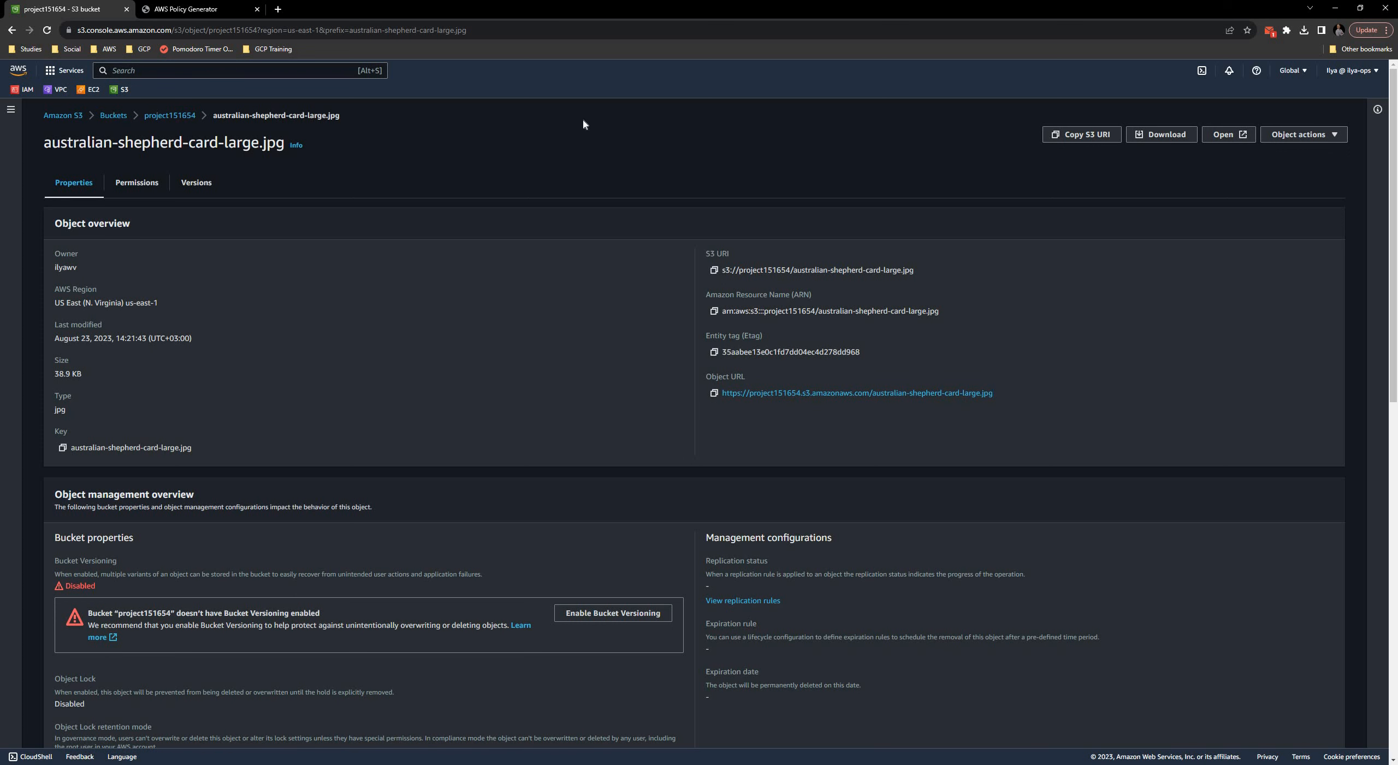
{"action": "left_click", "coordinate": [277, 9]}
{"action": "key", "text": "ctrl+v"}
{"action": "key", "text": "Return"}
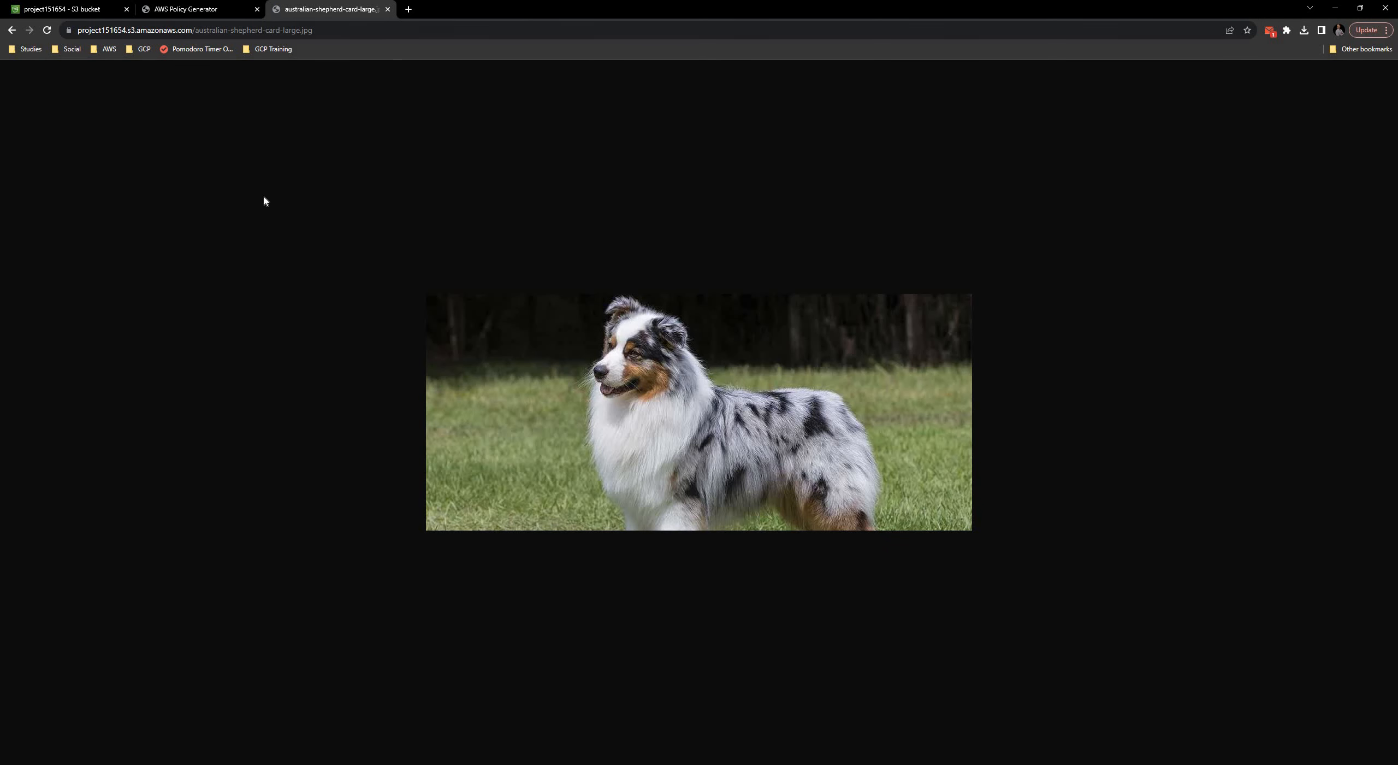
{"action": "left_click", "coordinate": [61, 7]}
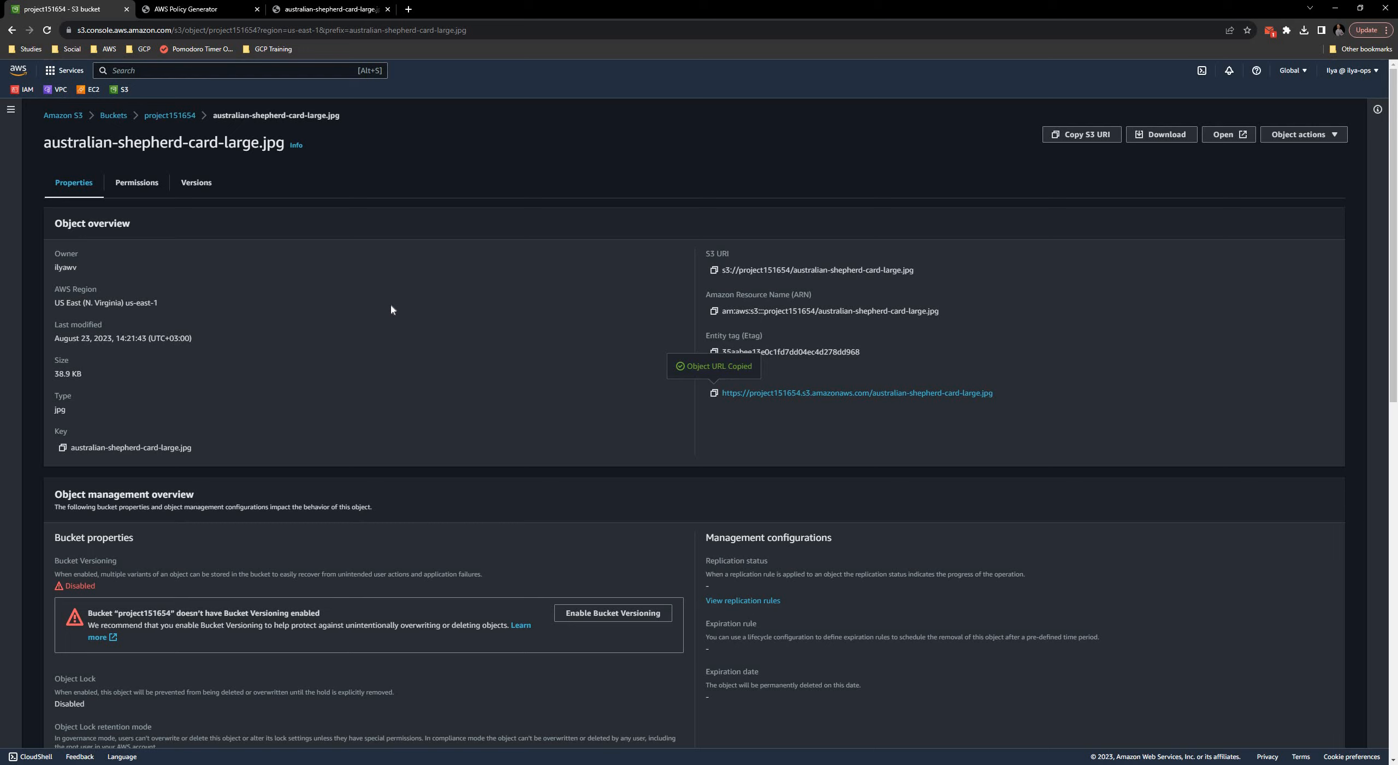
{"action": "left_click", "coordinate": [349, 8]}
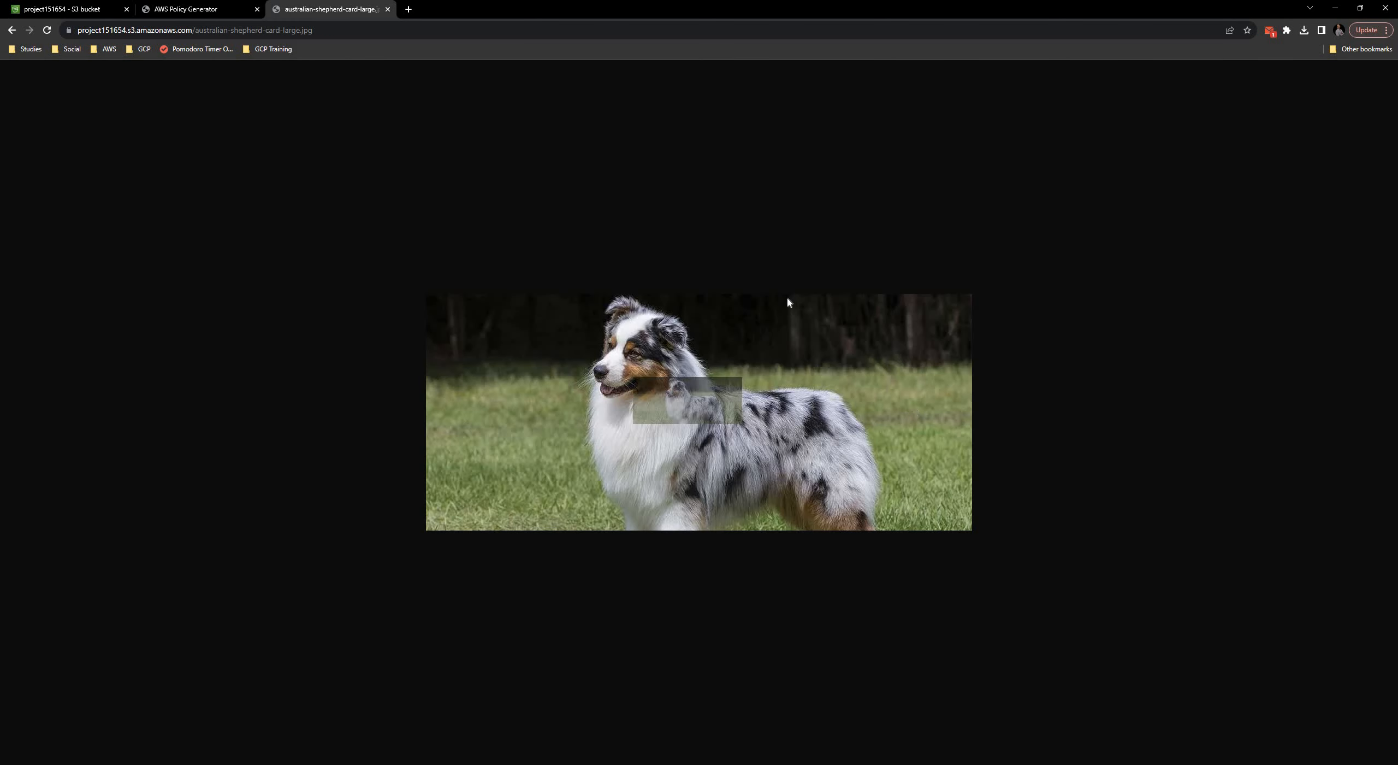
Step: Enable Block all public access in the permissions of project151654 and save the changes
{"action": "left_click", "coordinate": [77, 8]}
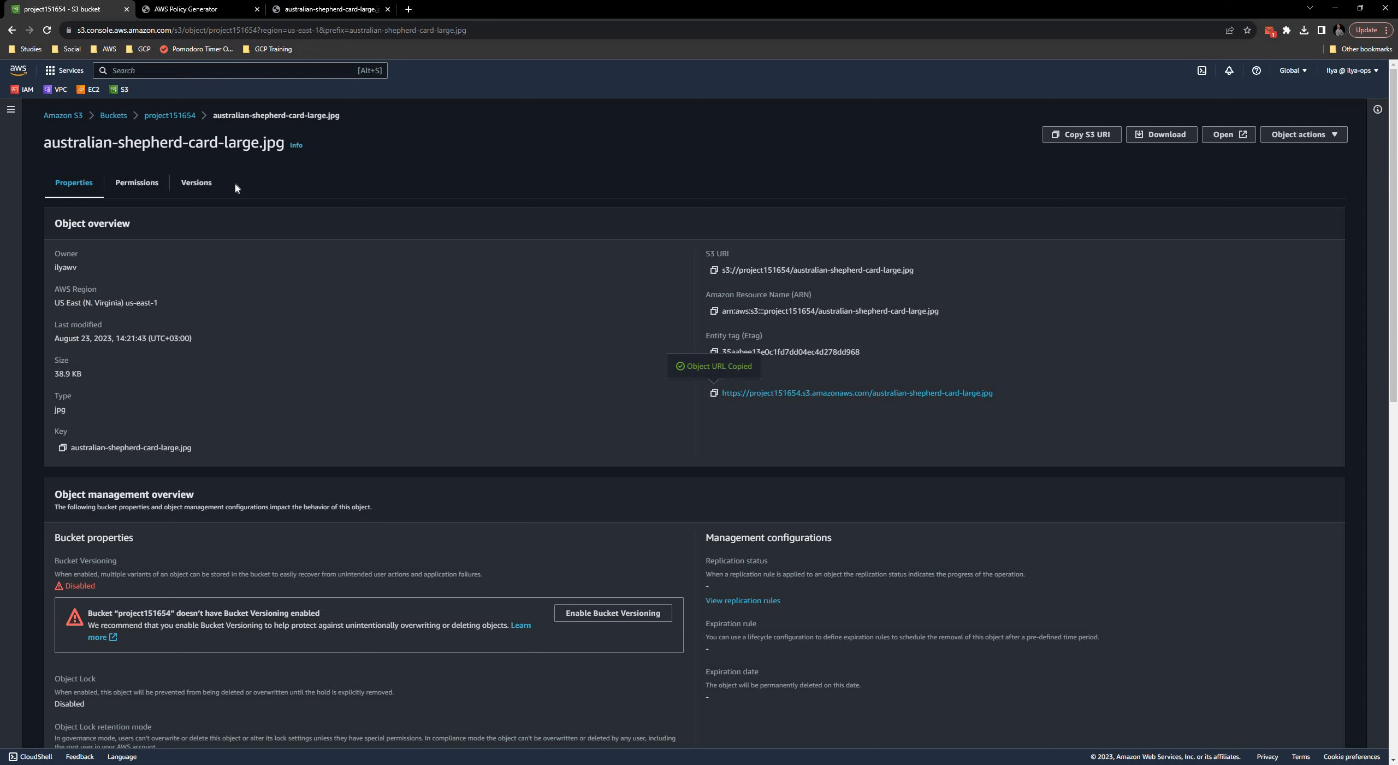
{"action": "left_click", "coordinate": [113, 115]}
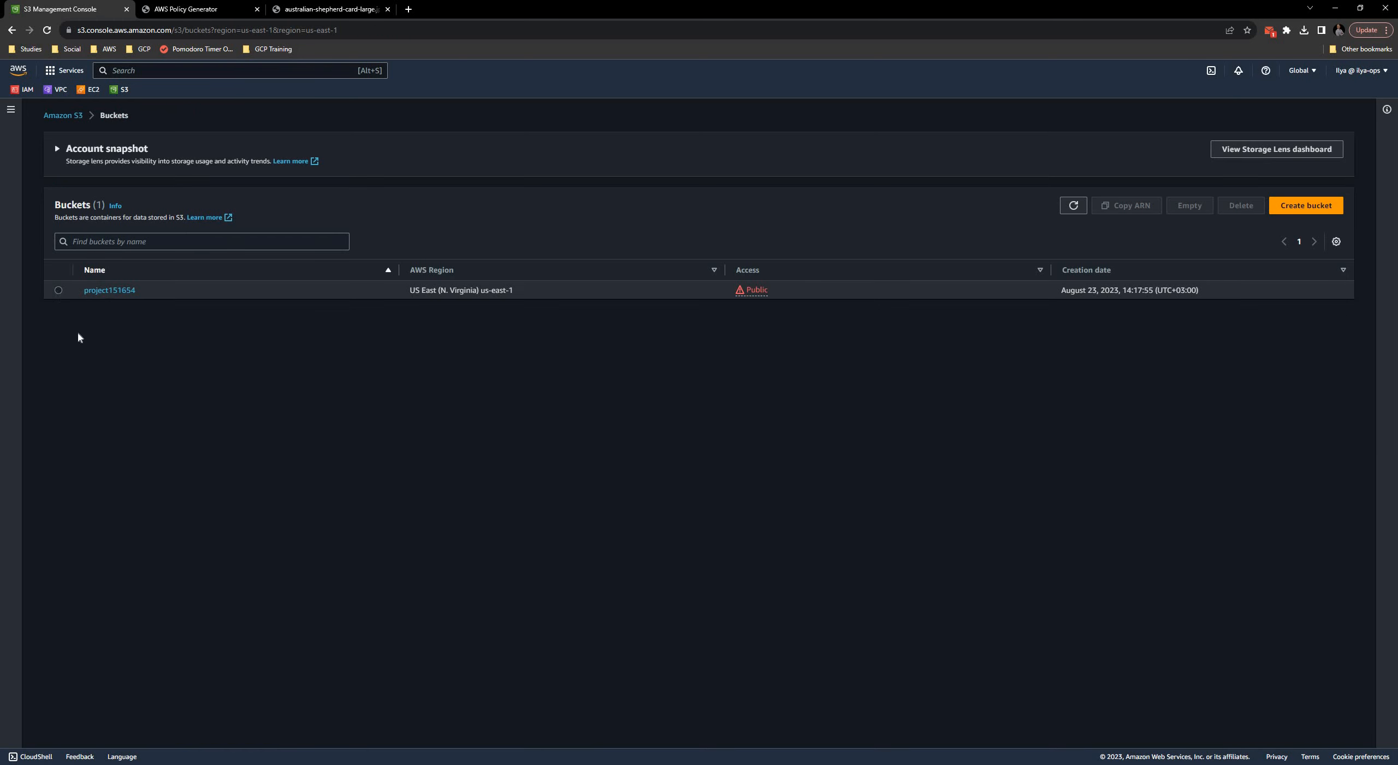
{"action": "left_click", "coordinate": [103, 337]}
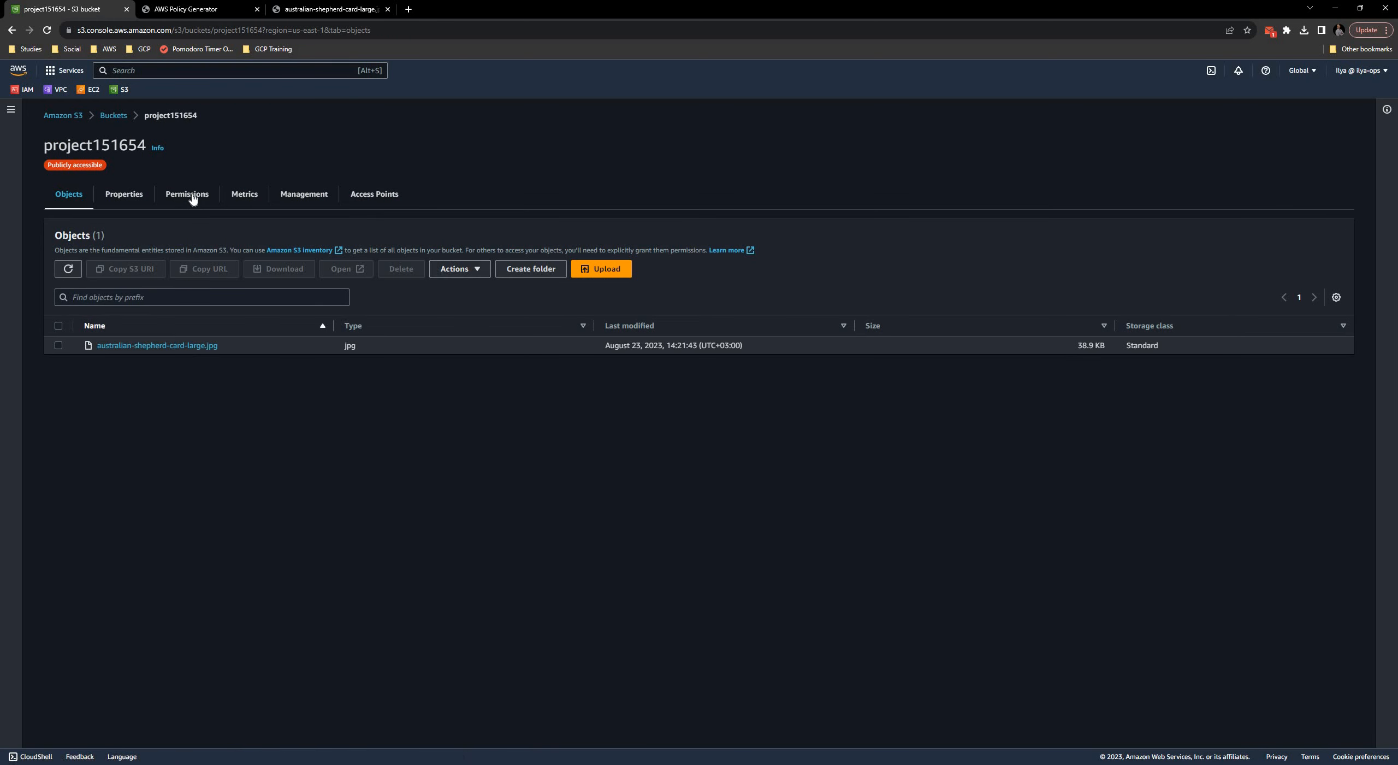
{"action": "left_click", "coordinate": [200, 201]}
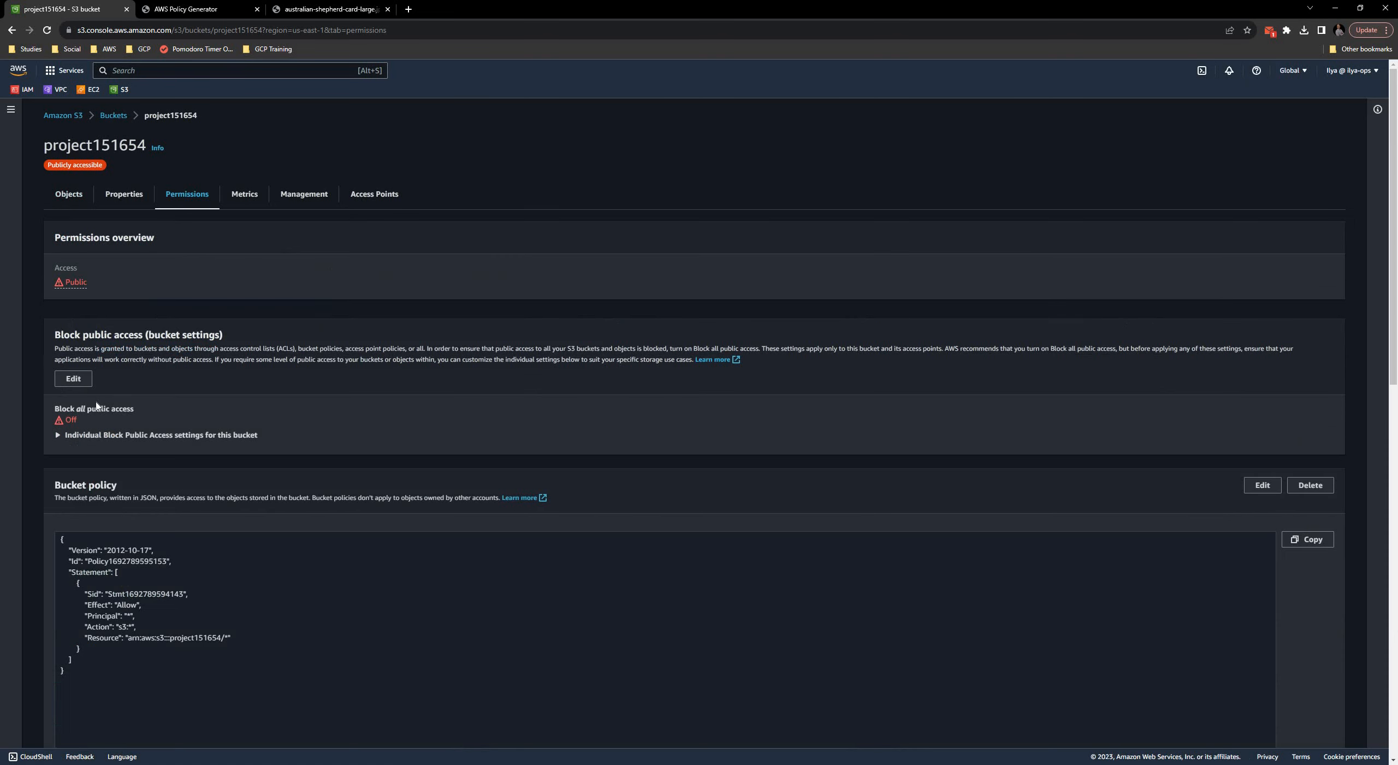
{"action": "left_click", "coordinate": [77, 437]}
{"action": "left_click", "coordinate": [73, 378]}
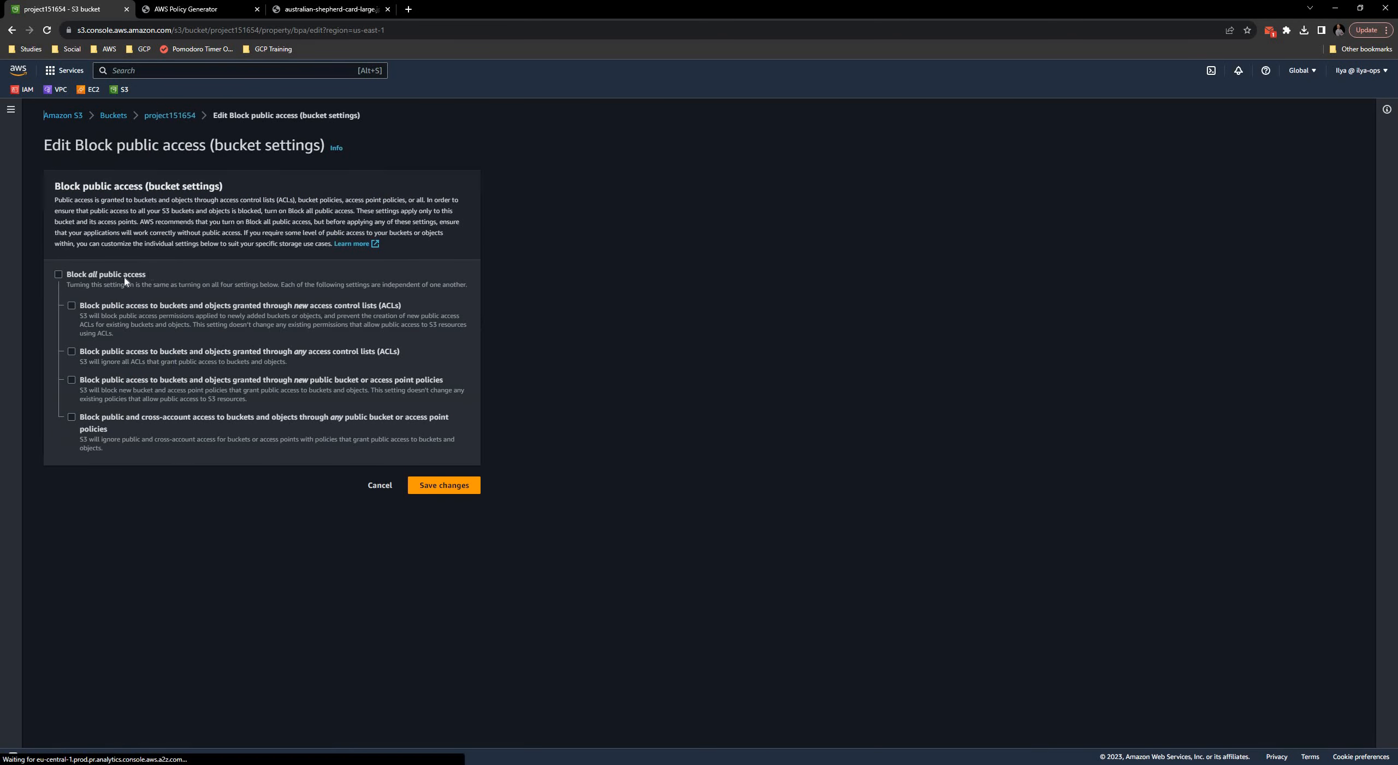
{"action": "left_click", "coordinate": [113, 280]}
{"action": "left_click", "coordinate": [452, 485]}
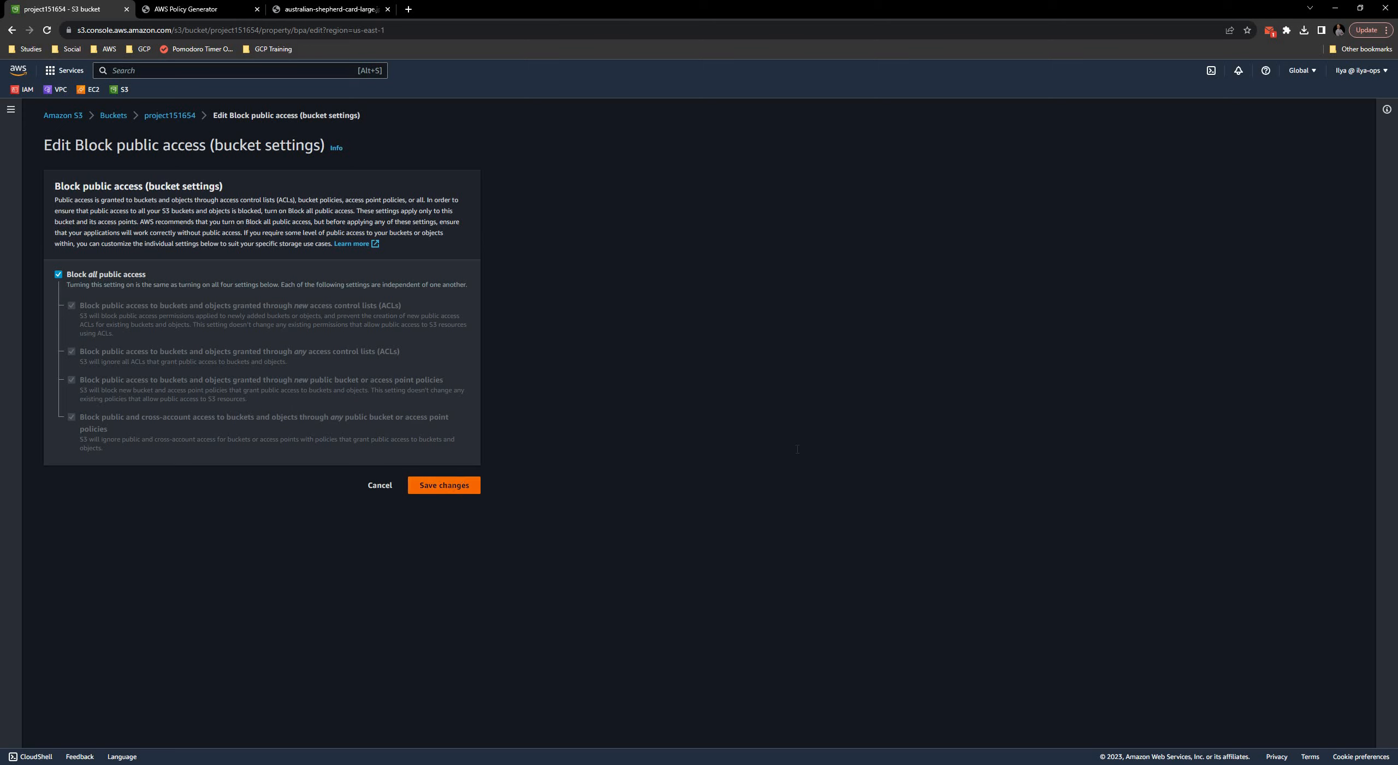
{"action": "left_click", "coordinate": [670, 449]}
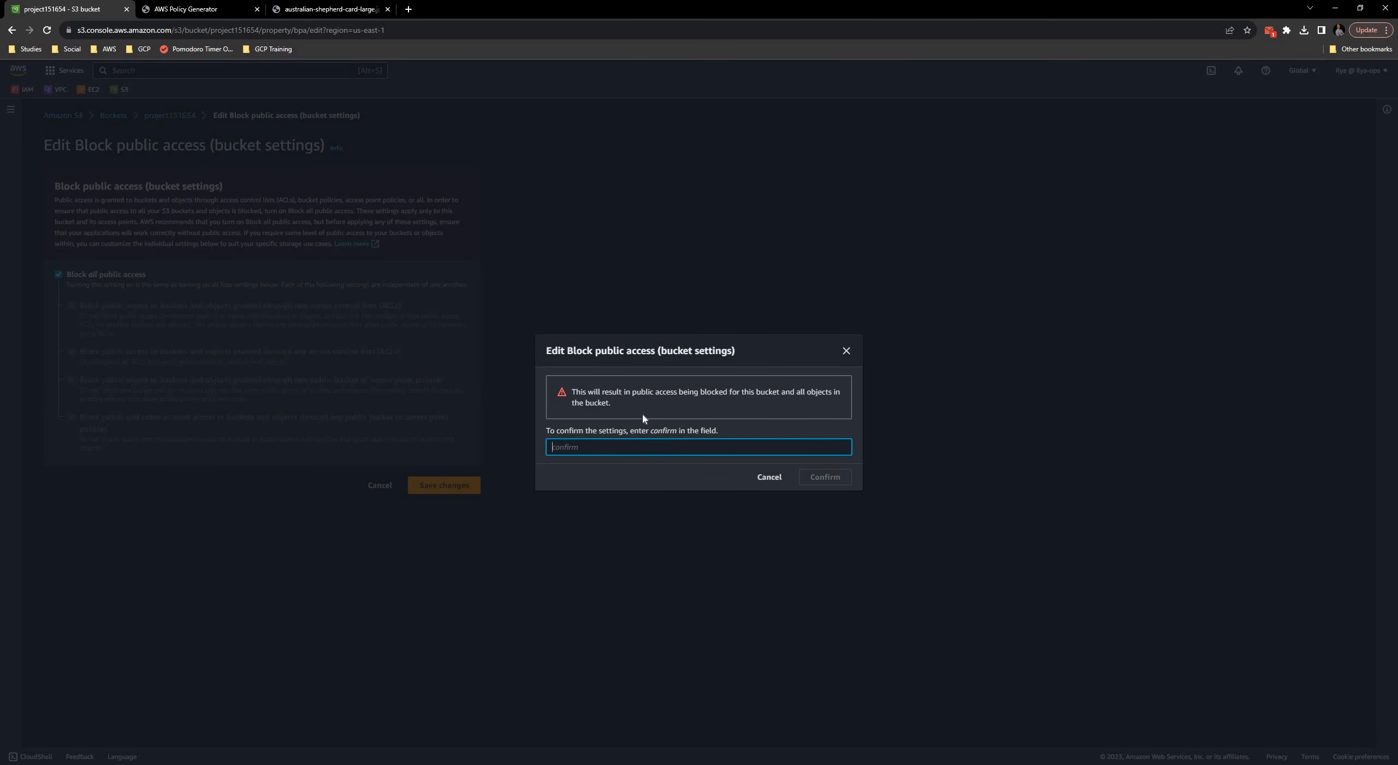
Step: Read the warning about blocking public access, enter "confirm" in the confirmation field, and confirm the settings
{"action": "left_click_drag", "start_coordinate": [568, 388], "coordinate": [606, 403]}
{"action": "left_click", "coordinate": [718, 413]}
{"action": "left_click", "coordinate": [593, 388]}
{"action": "left_click_drag", "start_coordinate": [718, 413], "coordinate": [602, 392]}
{"action": "left_click", "coordinate": [622, 413]}
{"action": "left_click", "coordinate": [621, 401]}
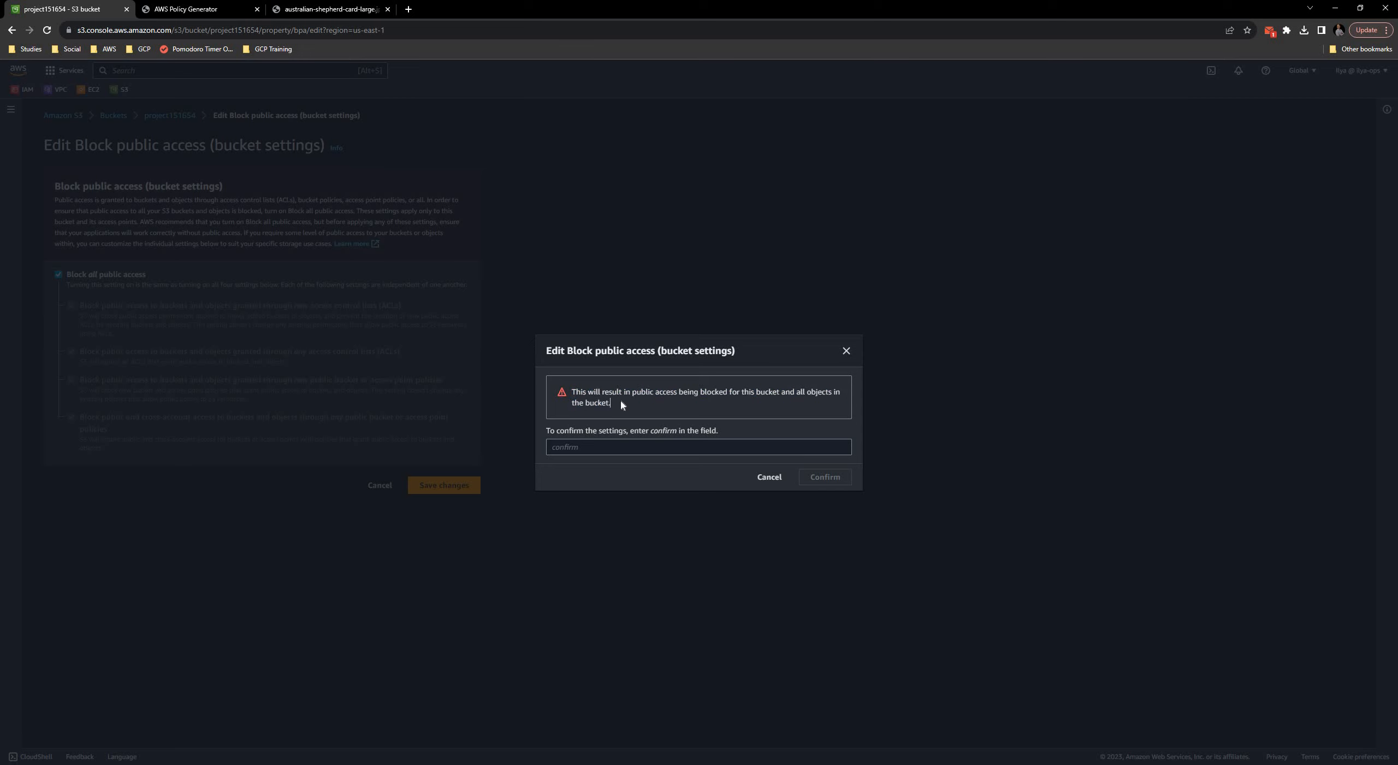
{"action": "left_click", "coordinate": [639, 445]}
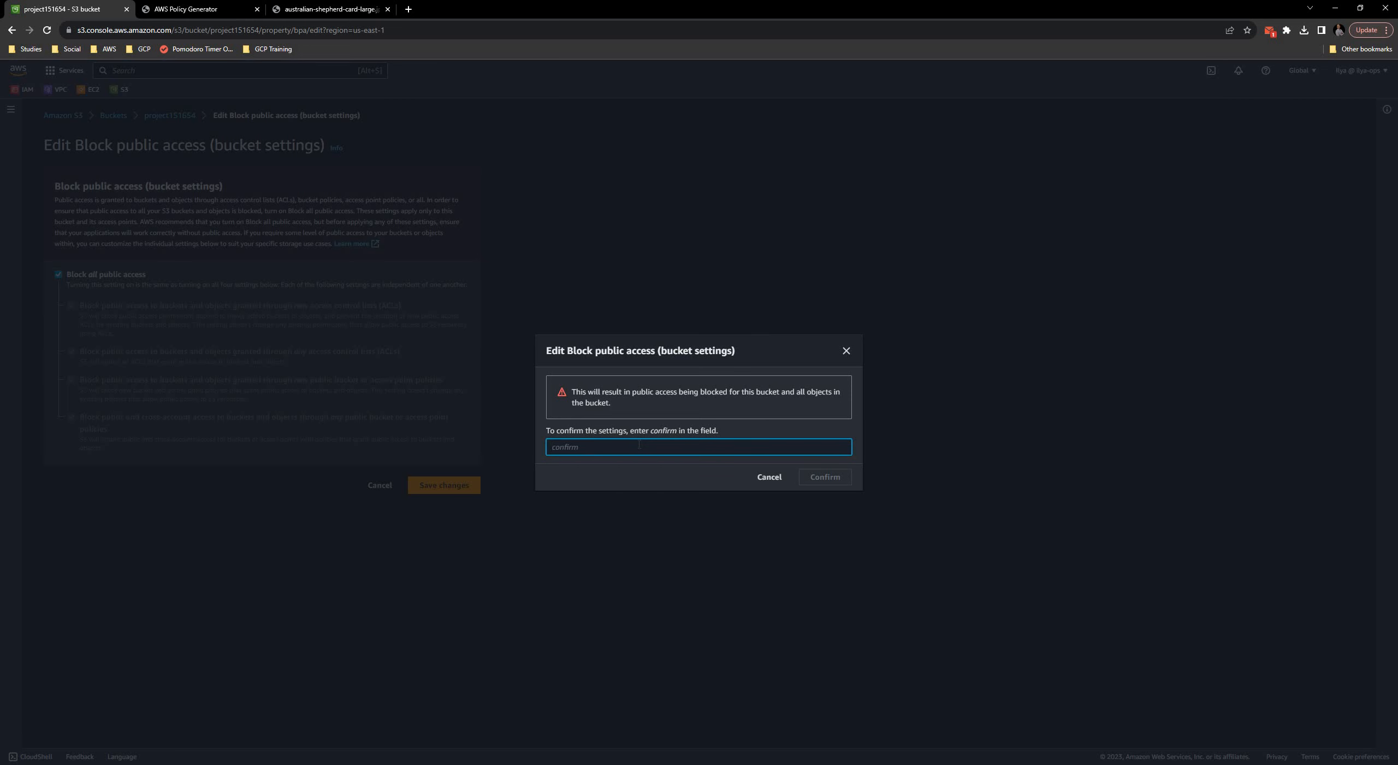
{"action": "type", "text": "confirm"}
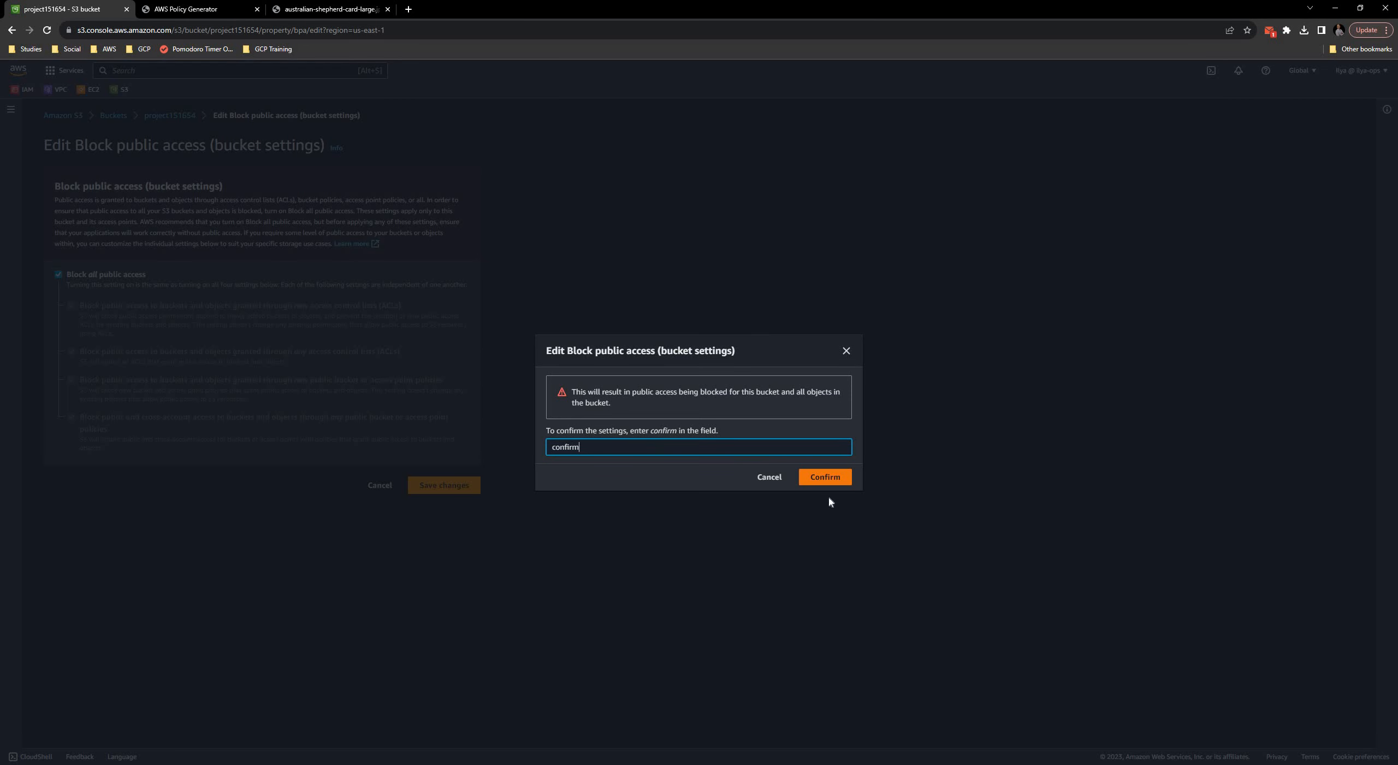
{"action": "left_click", "coordinate": [824, 477]}
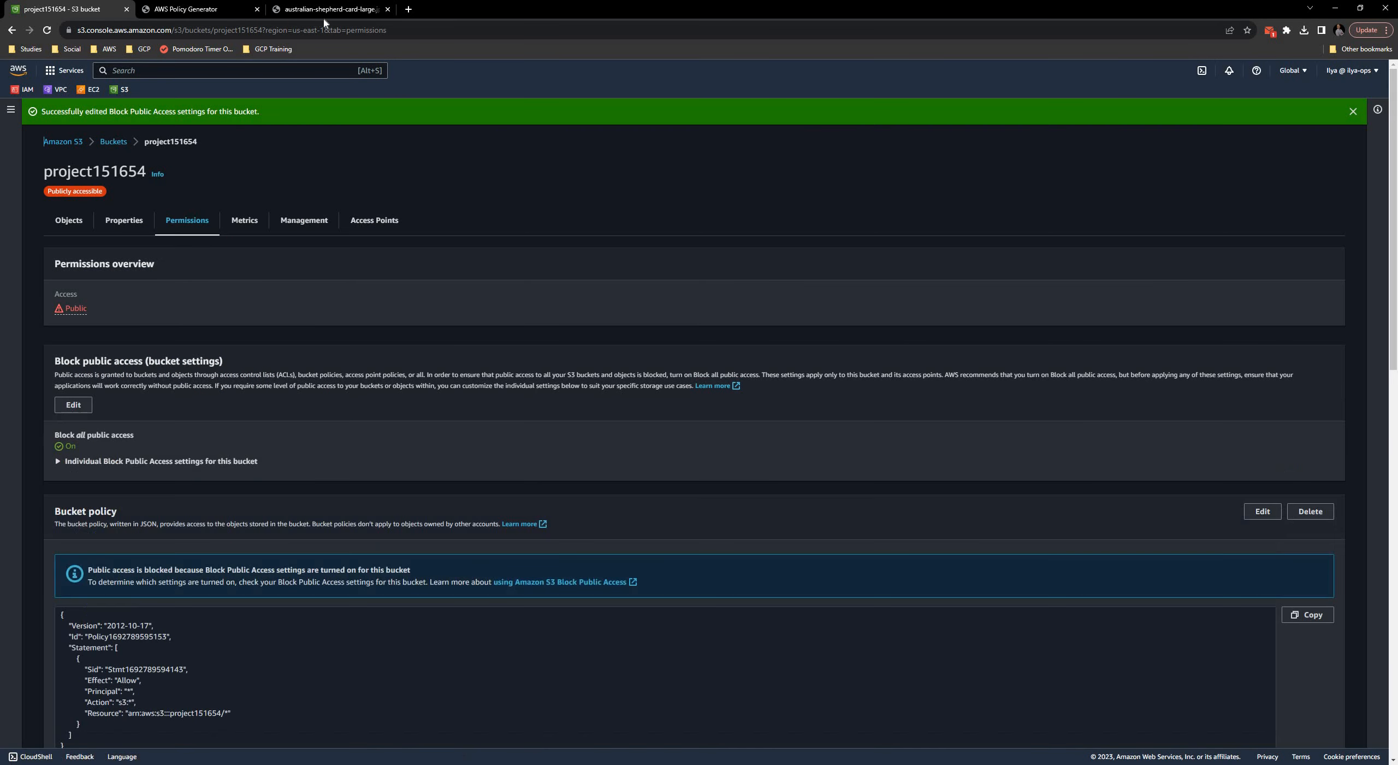
Step: Reload the object URL of australian-shepherd-card-large.jpg and examine the response with public access blocked
{"action": "left_click", "coordinate": [323, 13]}
{"action": "left_click", "coordinate": [47, 30]}
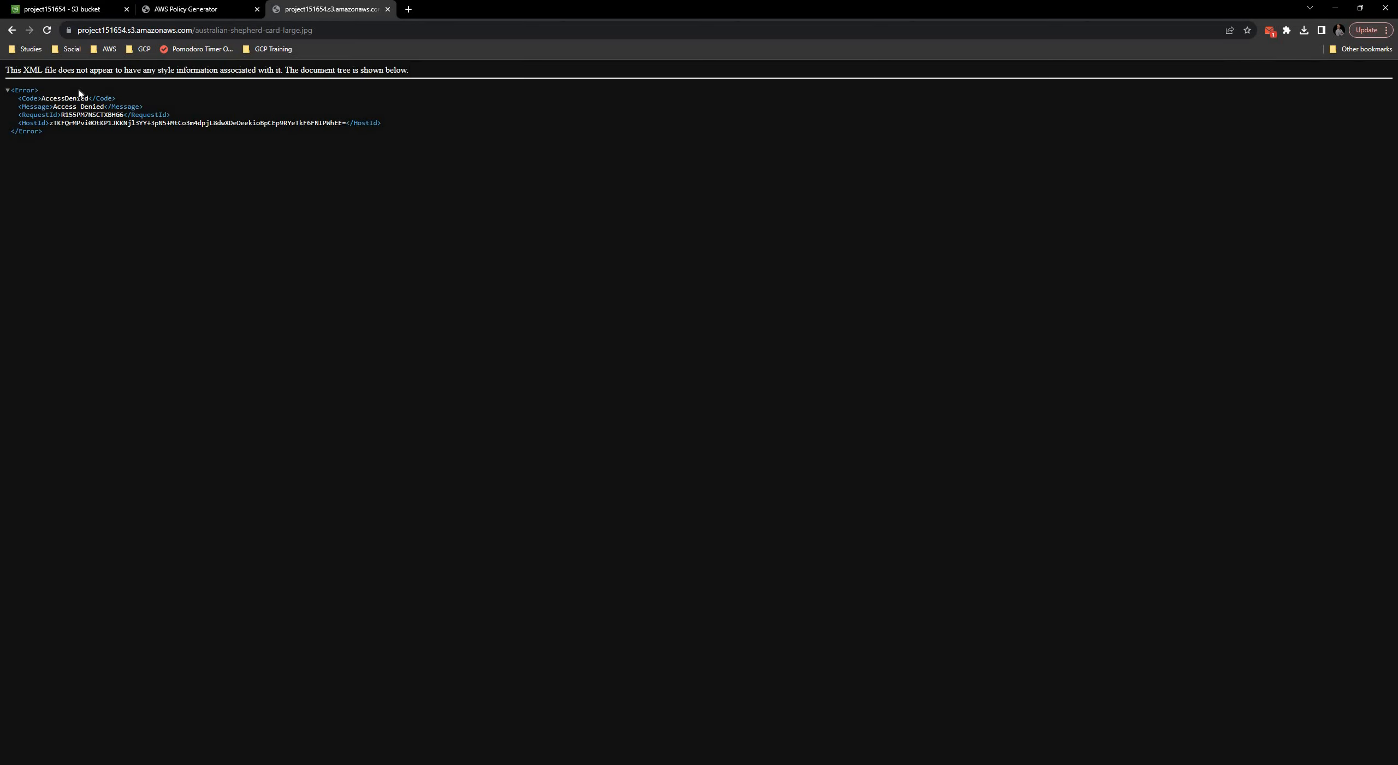
{"action": "left_click_drag", "start_coordinate": [120, 106], "coordinate": [10, 89]}
{"action": "left_click_drag", "start_coordinate": [448, 158], "coordinate": [5, 67]}
{"action": "left_click", "coordinate": [378, 206]}
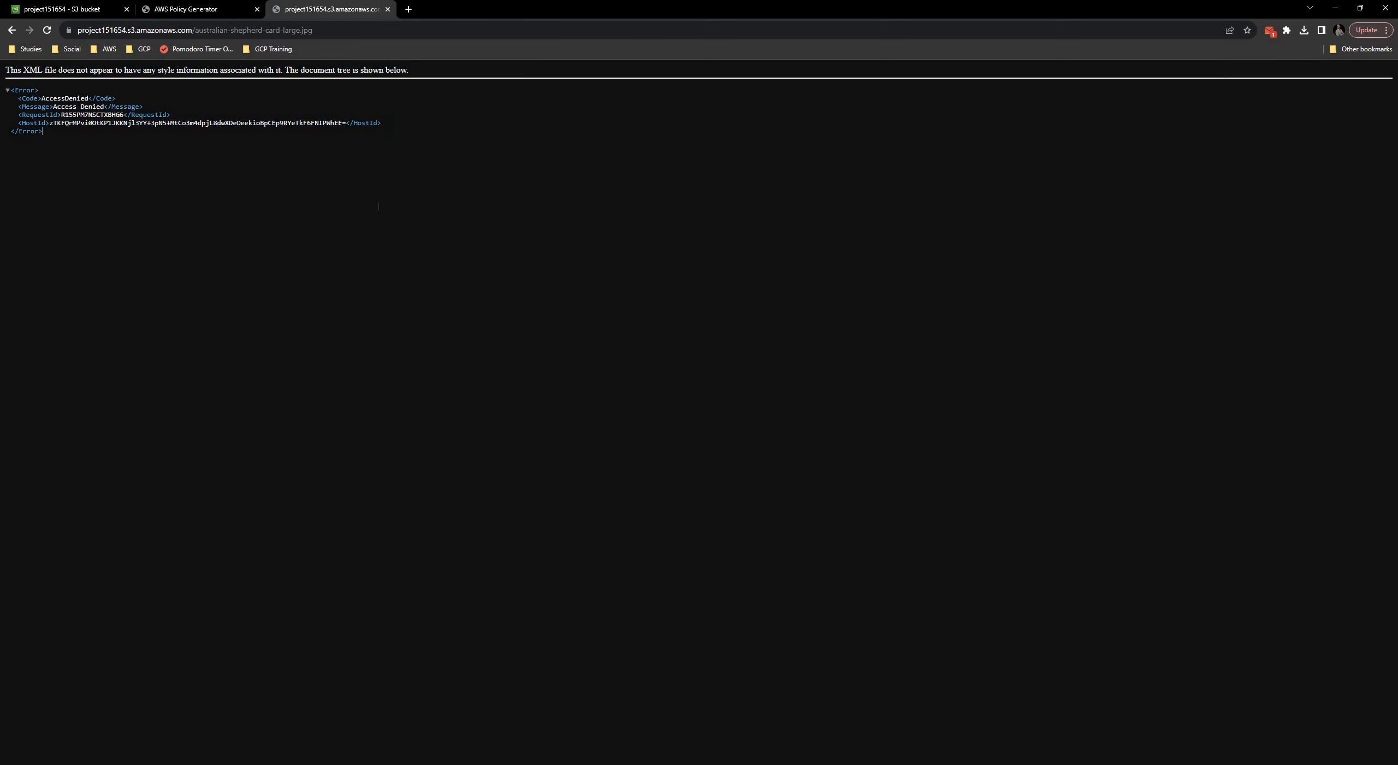
Step: Return to the permissions of project151654 and examine its bucket policy JSON
{"action": "left_click", "coordinate": [79, 8]}
{"action": "scroll", "coordinate": [290, 486], "scroll_direction": "down", "scroll_amount": 5}
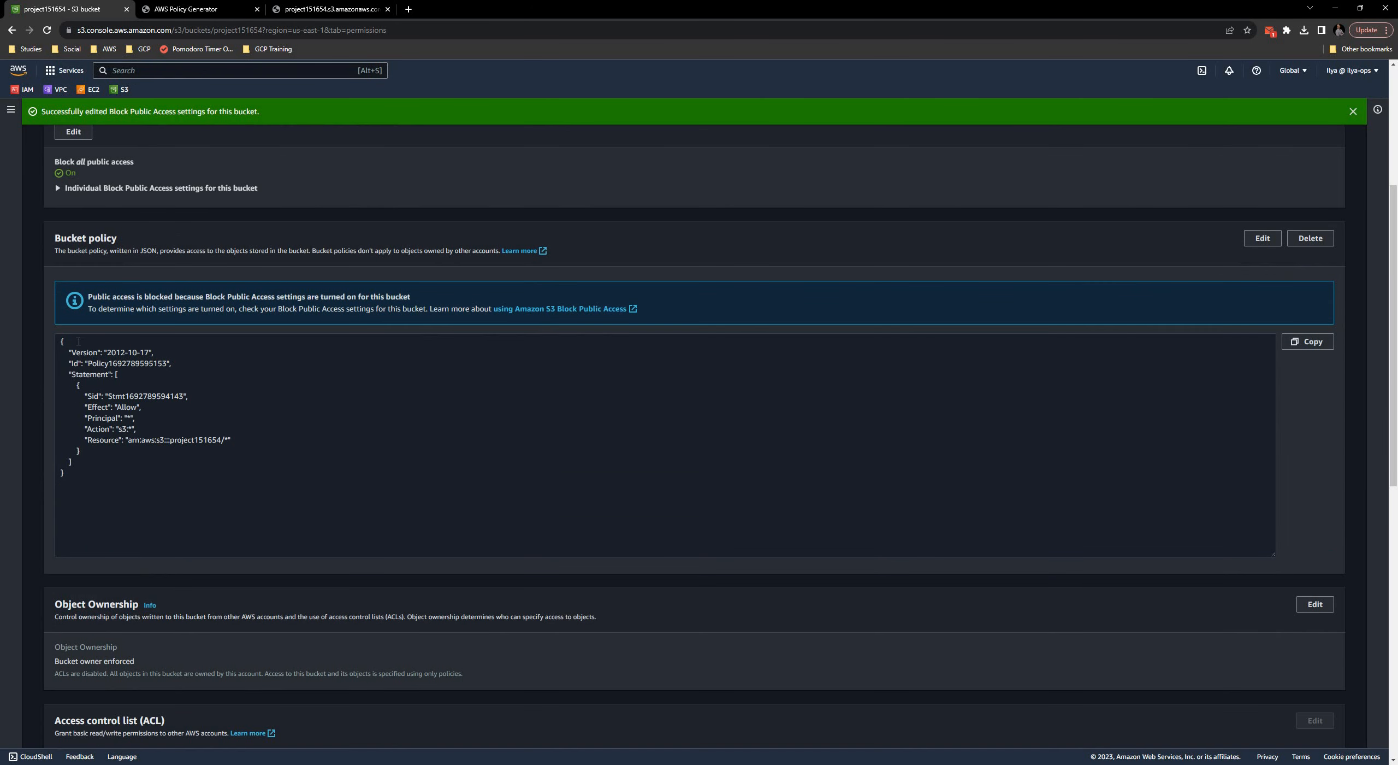
{"action": "left_click_drag", "start_coordinate": [339, 342], "coordinate": [371, 342]}
{"action": "left_click_drag", "start_coordinate": [371, 342], "coordinate": [394, 489]}
{"action": "left_click", "coordinate": [395, 488]}
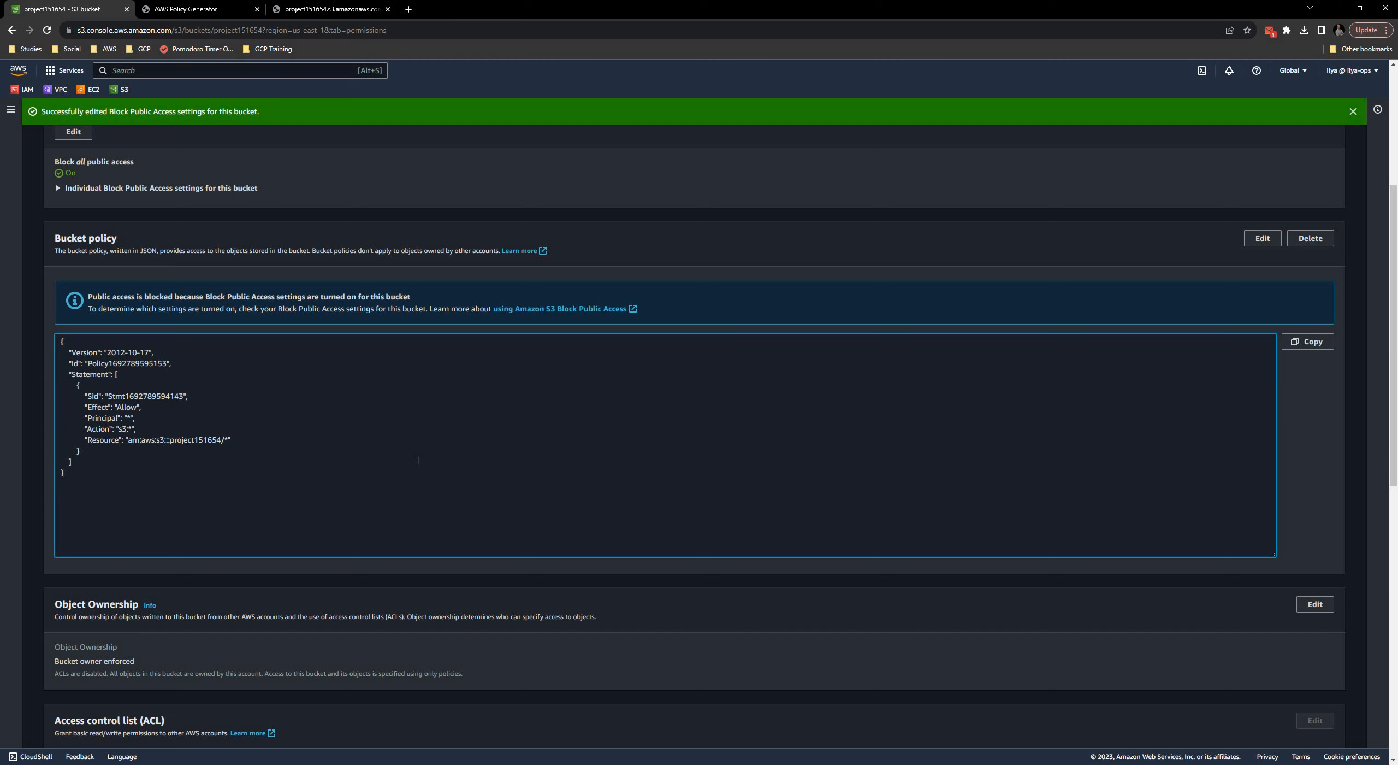
Step: Compare the Block all public access status with the bucket policy, and view its edit options without saving
{"action": "scroll", "coordinate": [104, 263], "scroll_direction": "up", "scroll_amount": 2}
{"action": "left_click", "coordinate": [39, 280]}
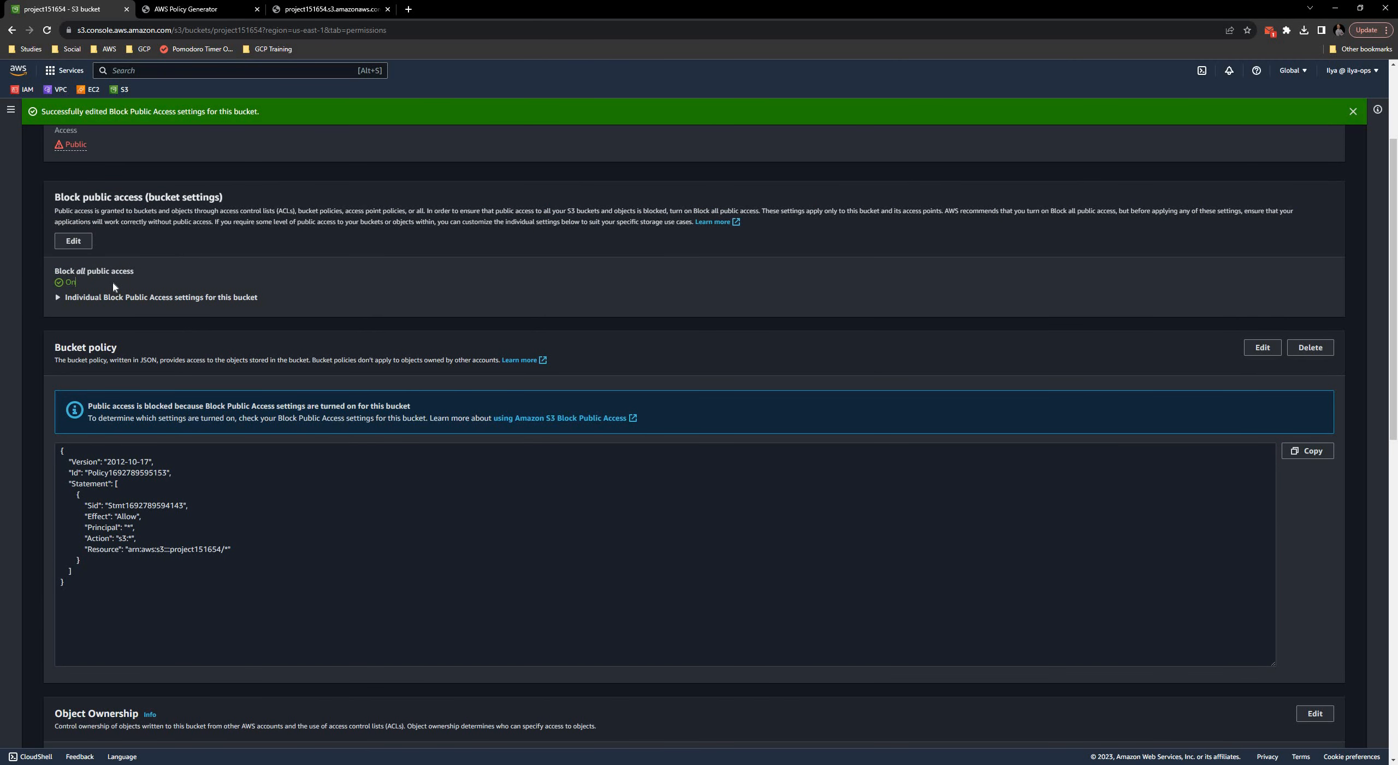
{"action": "double_click", "coordinate": [66, 284]}
{"action": "left_click_drag", "start_coordinate": [192, 577], "coordinate": [62, 449]}
{"action": "left_click_drag", "start_coordinate": [302, 616], "coordinate": [79, 410]}
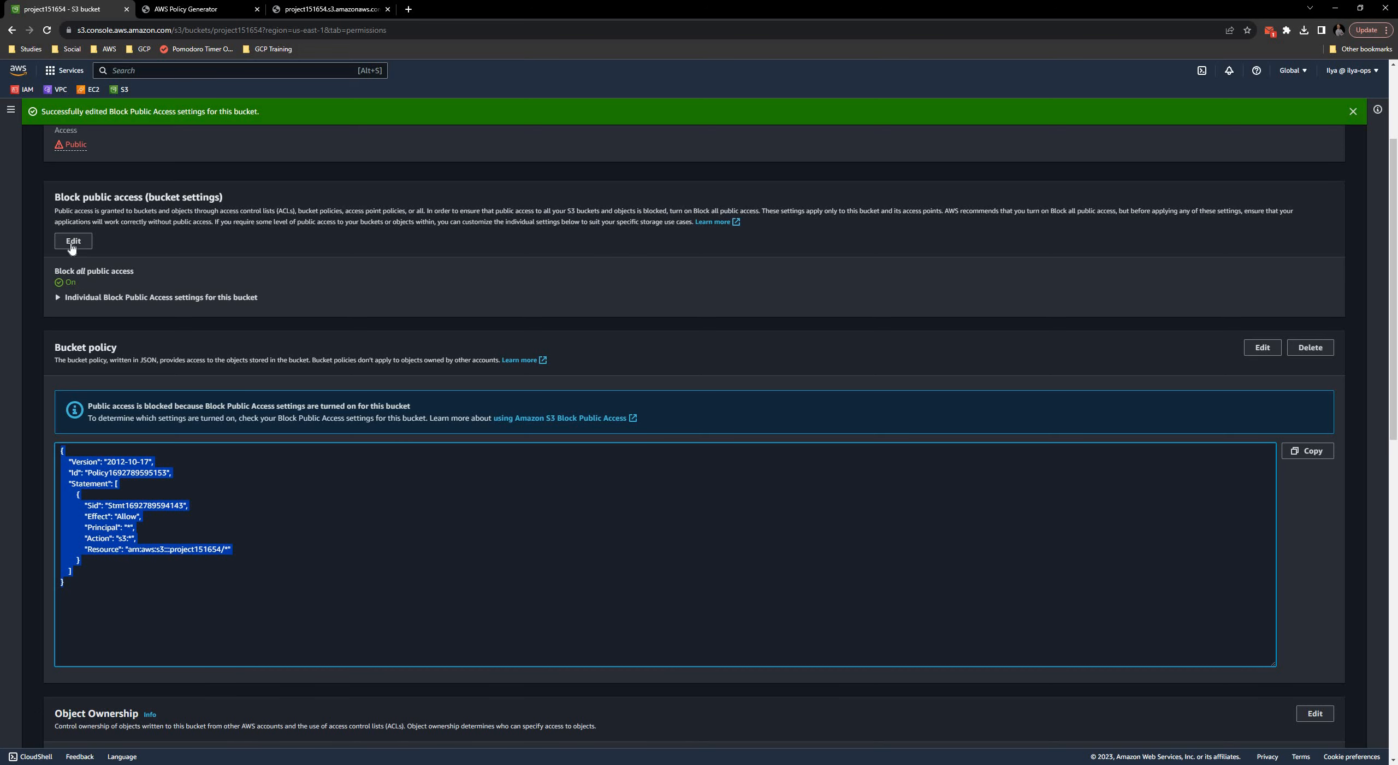
{"action": "left_click", "coordinate": [72, 244]}
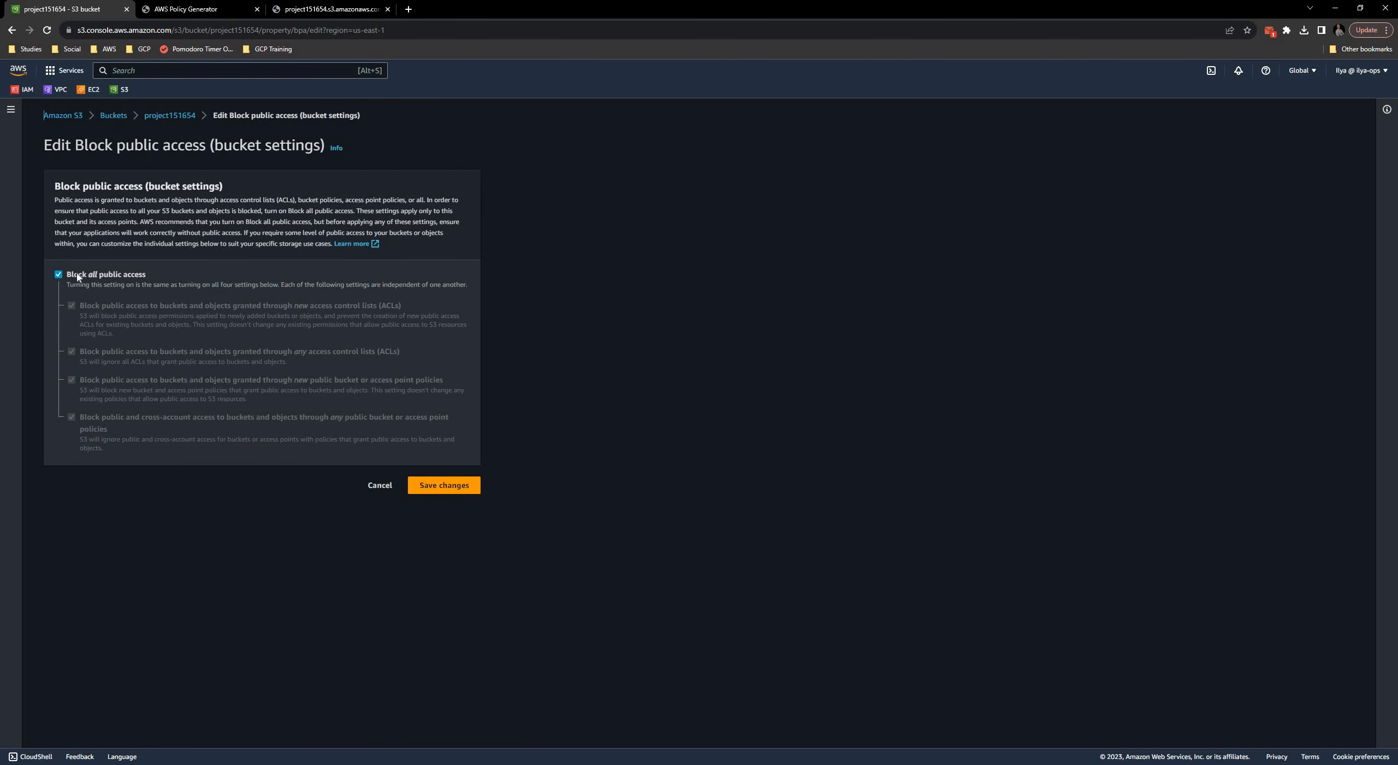
{"action": "left_click", "coordinate": [380, 485]}
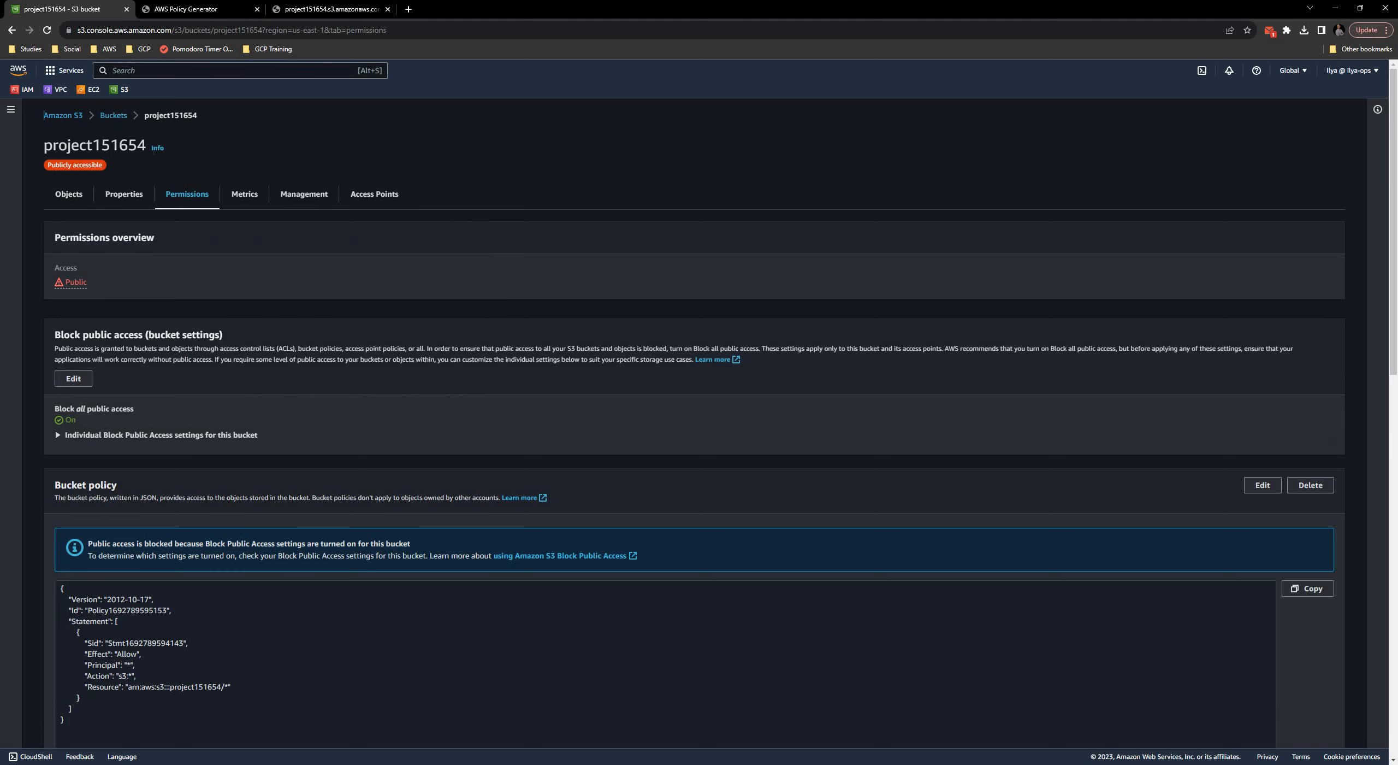
Step: Delete australian-shepherd-card-large.jpg from bucket project151654, confirming with "permanently delete", and close the deletion status page
{"action": "left_click", "coordinate": [114, 116]}
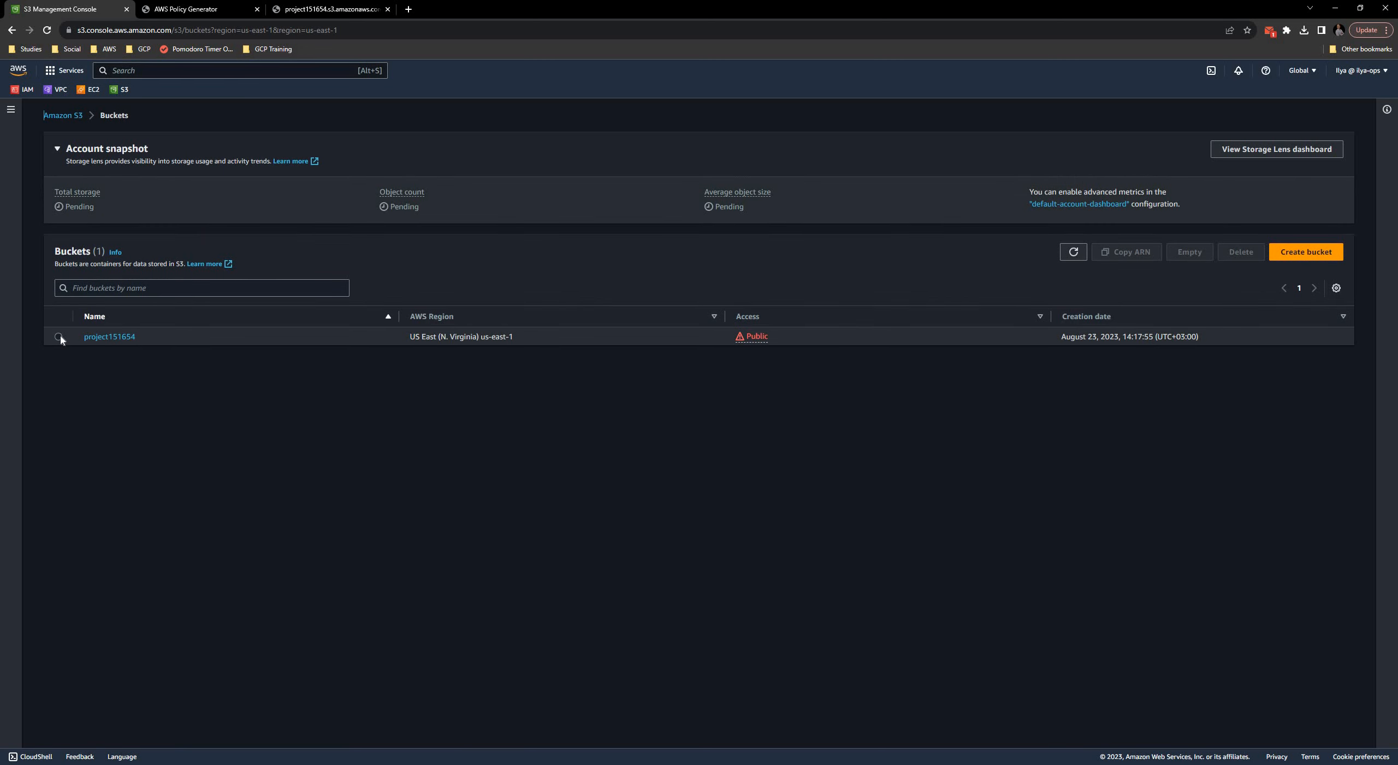
{"action": "left_click", "coordinate": [110, 337]}
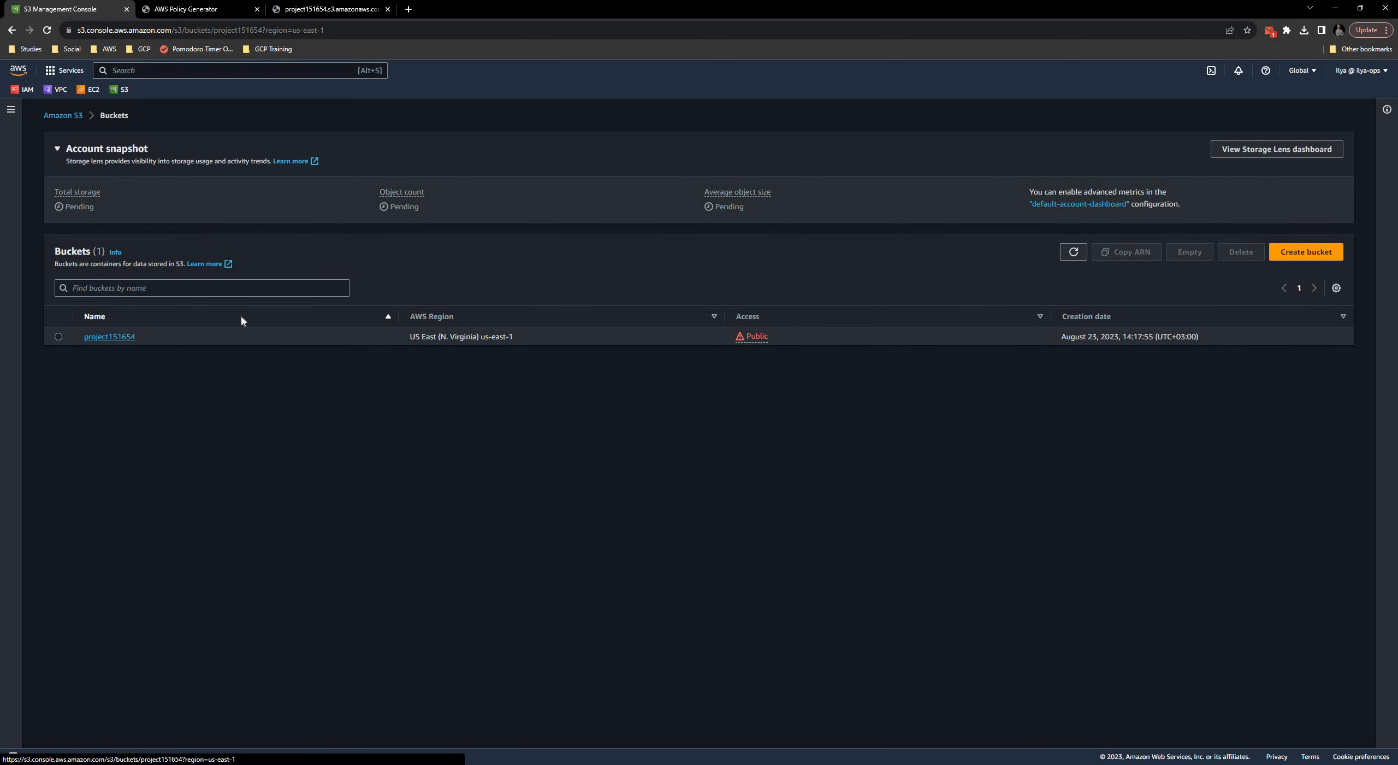
{"action": "left_click", "coordinate": [59, 345]}
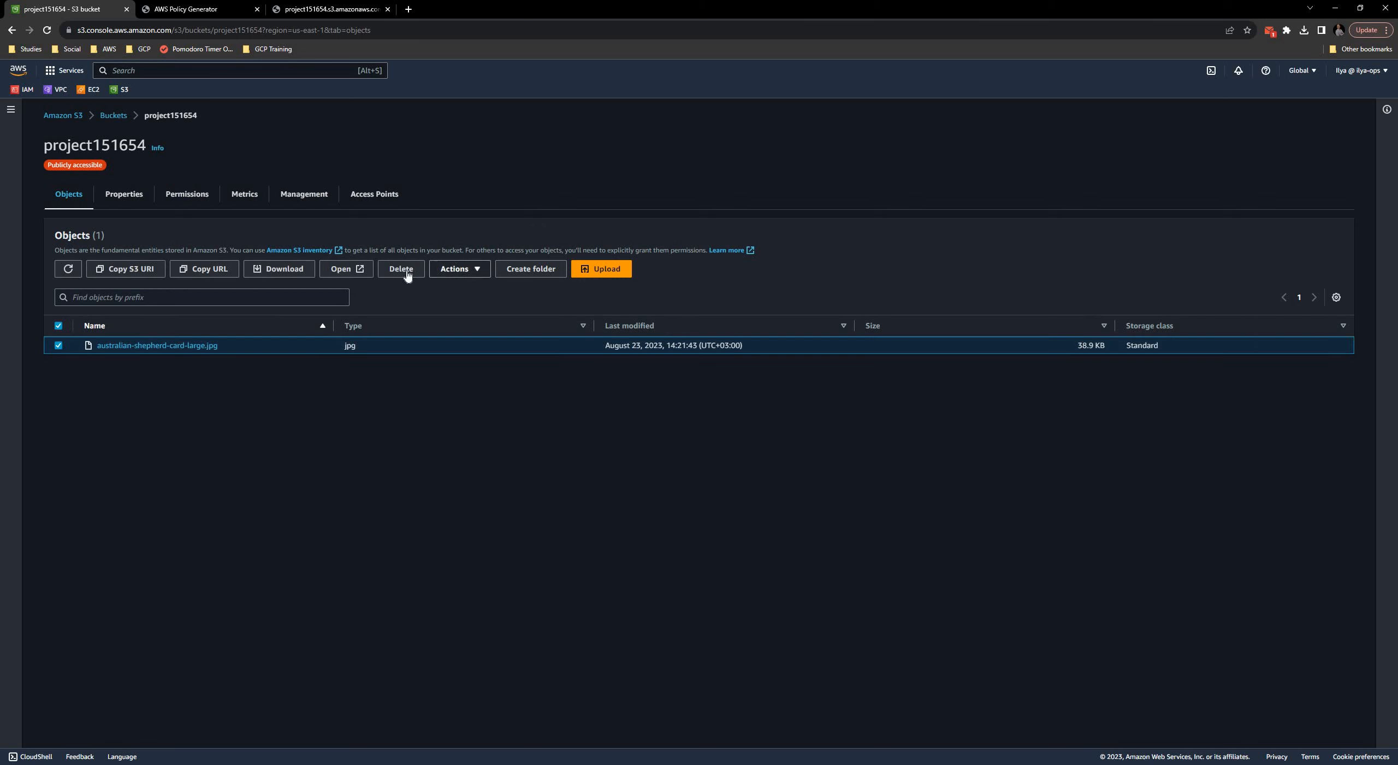
{"action": "left_click", "coordinate": [404, 271]}
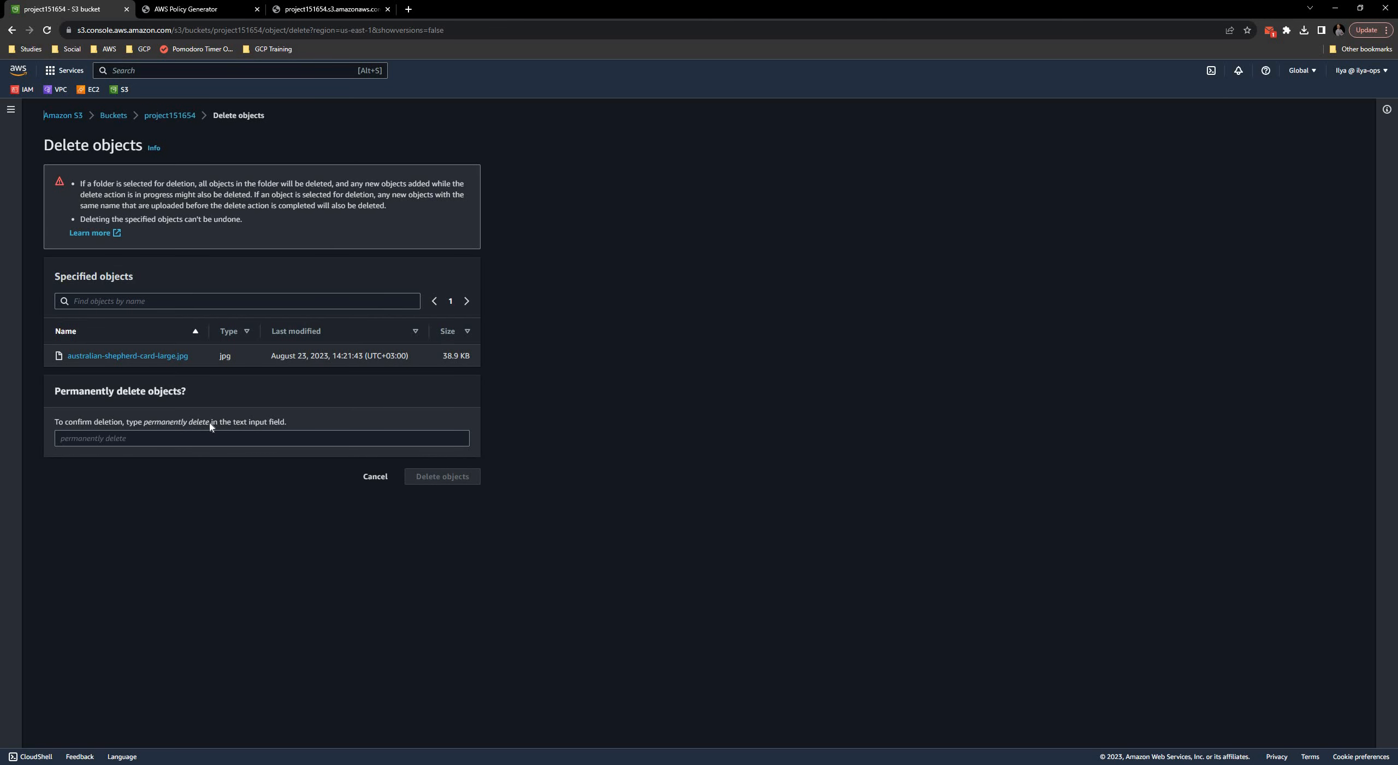
{"action": "left_click_drag", "start_coordinate": [209, 423], "coordinate": [154, 426]}
{"action": "key", "text": "ctrl+c"}
{"action": "left_click", "coordinate": [234, 438]}
{"action": "key", "text": "ctrl+v"}
{"action": "left_click", "coordinate": [442, 476]}
{"action": "left_click", "coordinate": [1341, 157]}
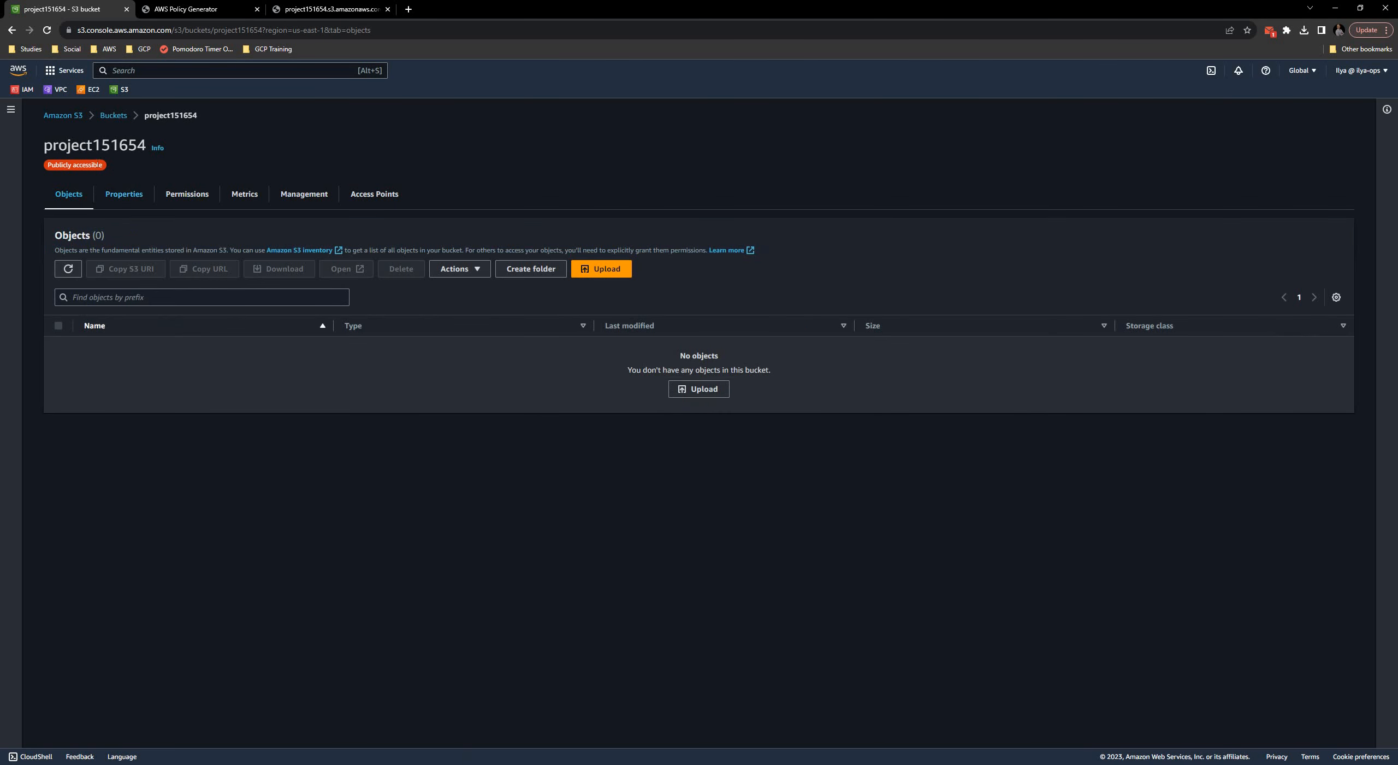
Step: Delete the bucket project151654 from the bucket list, confirming with its name "project151654"
{"action": "left_click", "coordinate": [114, 116]}
{"action": "left_click", "coordinate": [58, 290]}
{"action": "left_click", "coordinate": [1240, 251]}
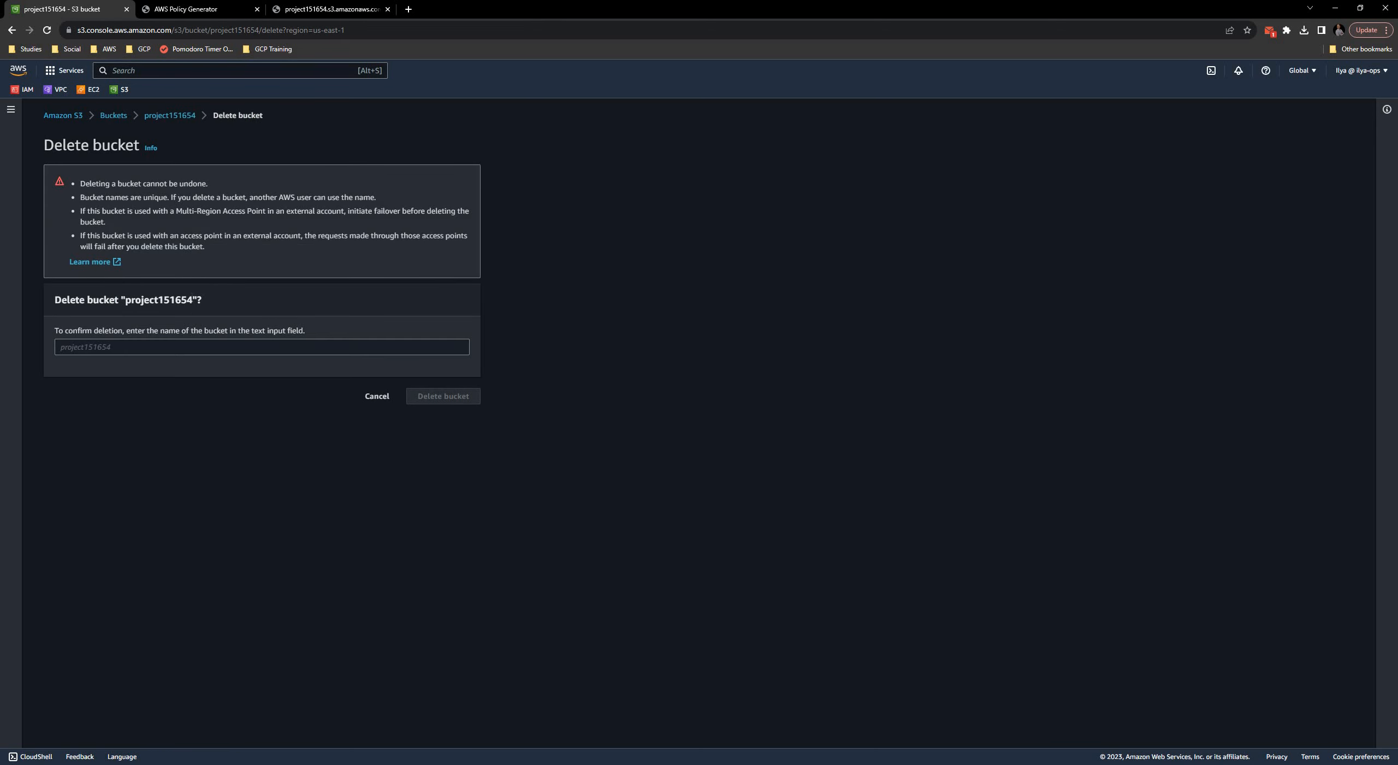
{"action": "left_click_drag", "start_coordinate": [193, 300], "coordinate": [140, 347]}
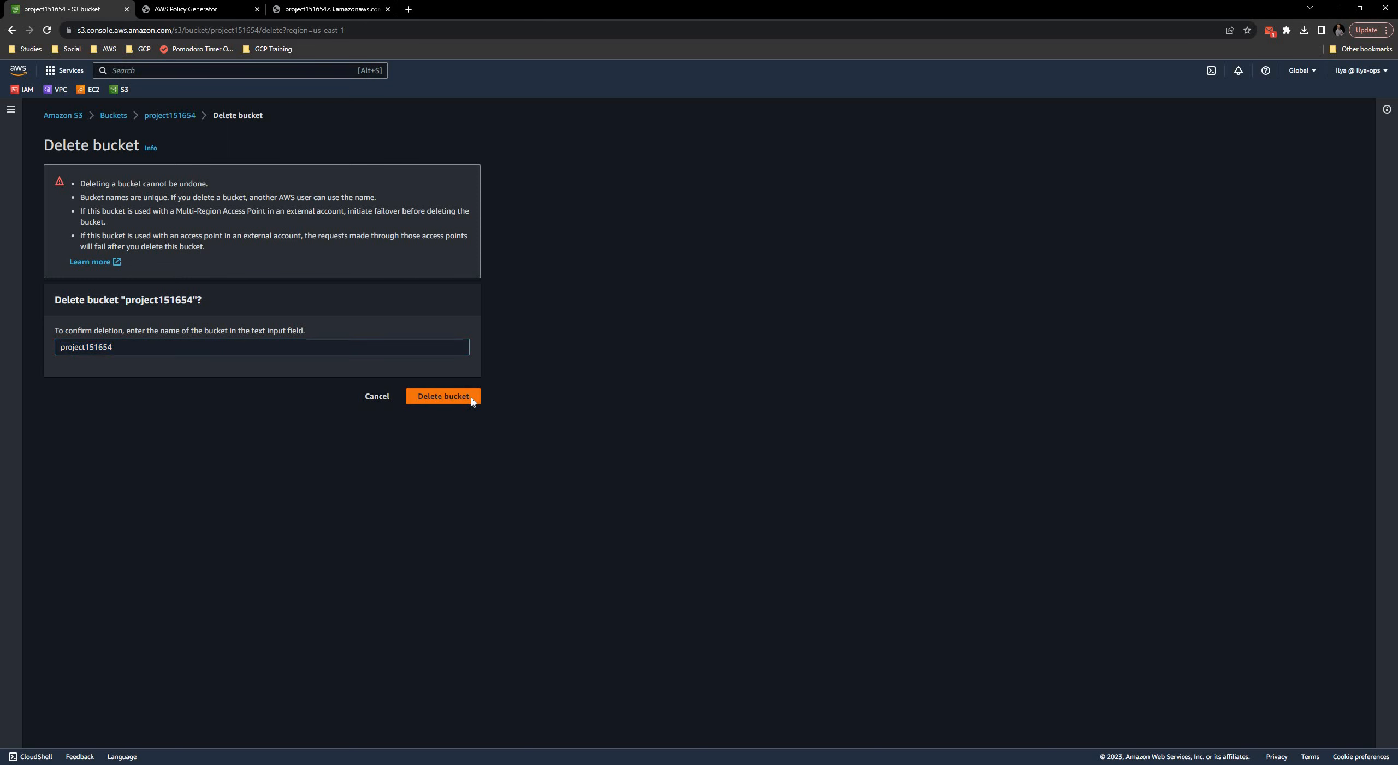
{"action": "left_click", "coordinate": [471, 397]}
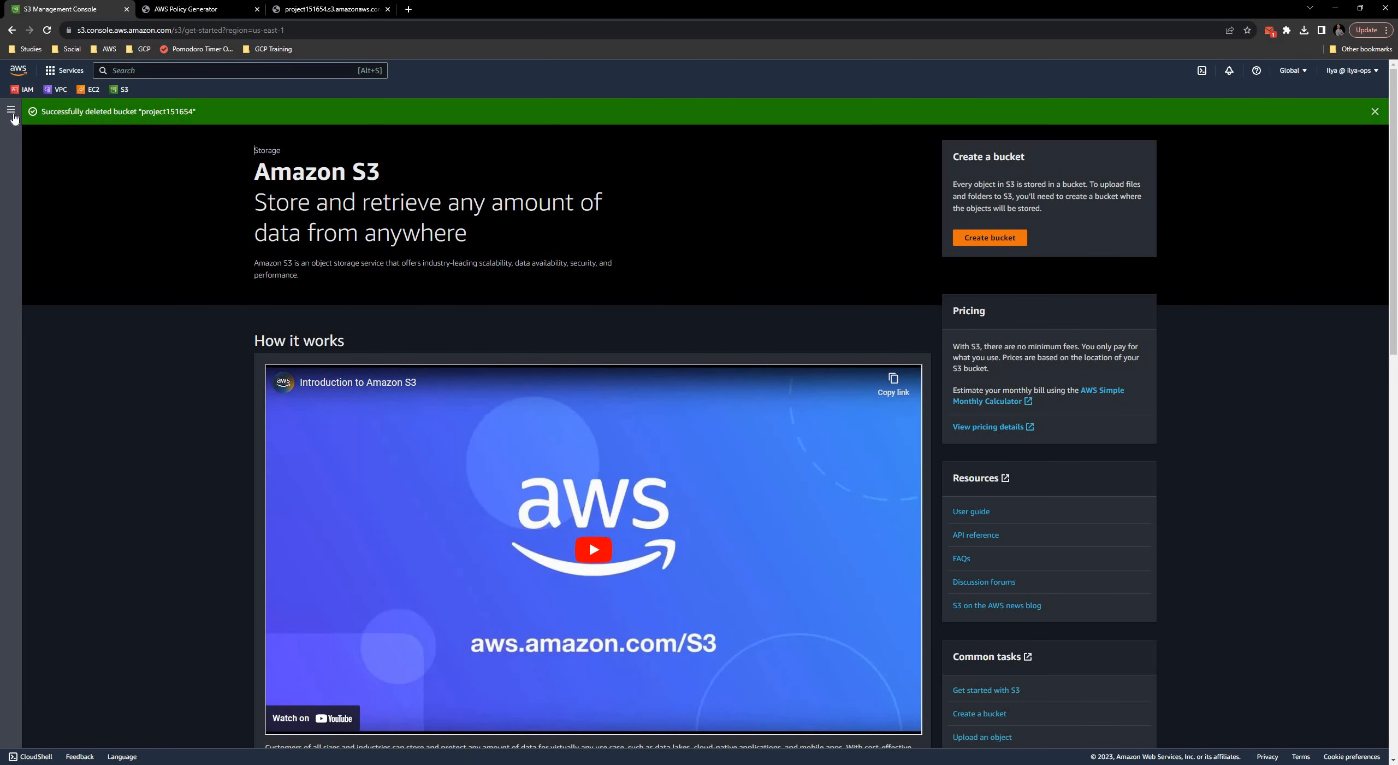
Step: Go to the S3 bucket list and check which buckets remain
{"action": "left_click", "coordinate": [11, 111]}
{"action": "left_click", "coordinate": [42, 151]}
{"action": "left_click_drag", "start_coordinate": [735, 344], "coordinate": [937, 376]}
{"action": "left_click", "coordinate": [937, 376]}
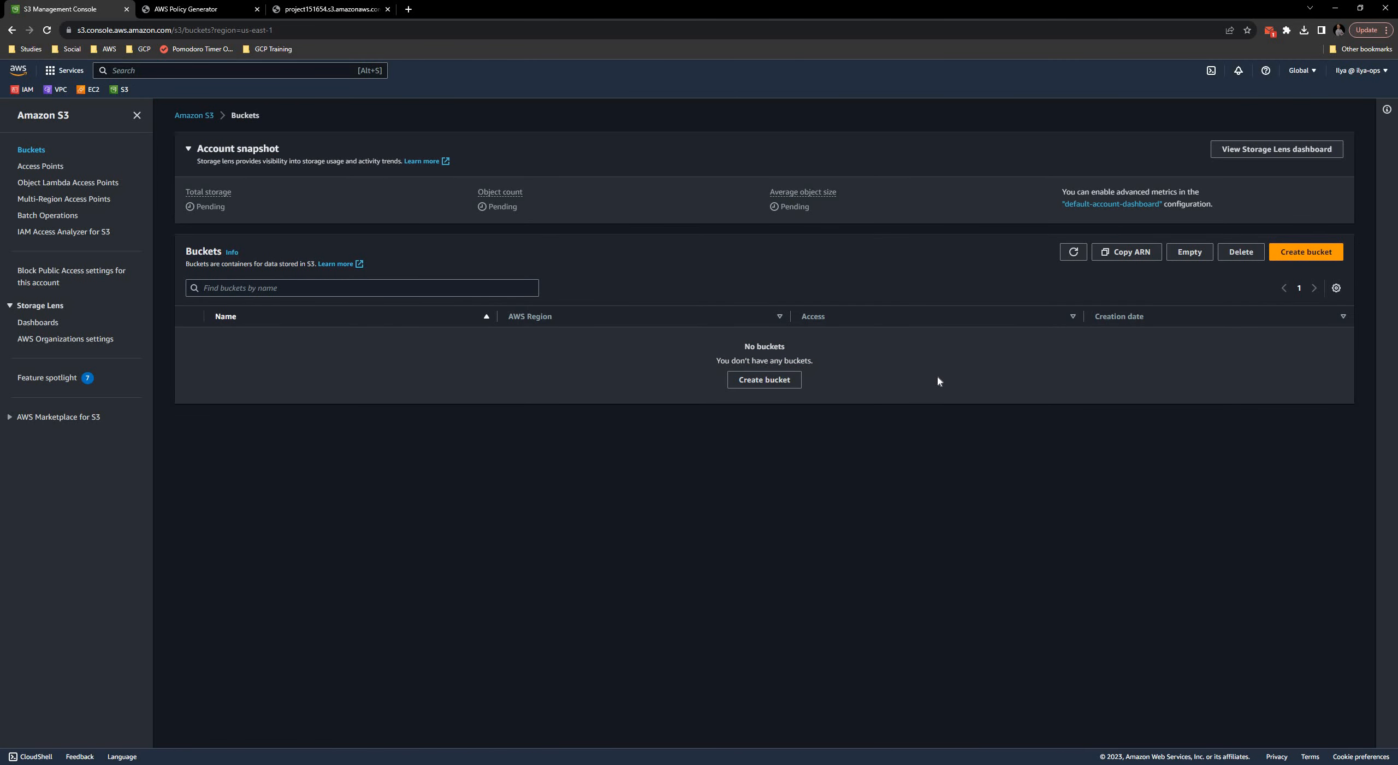